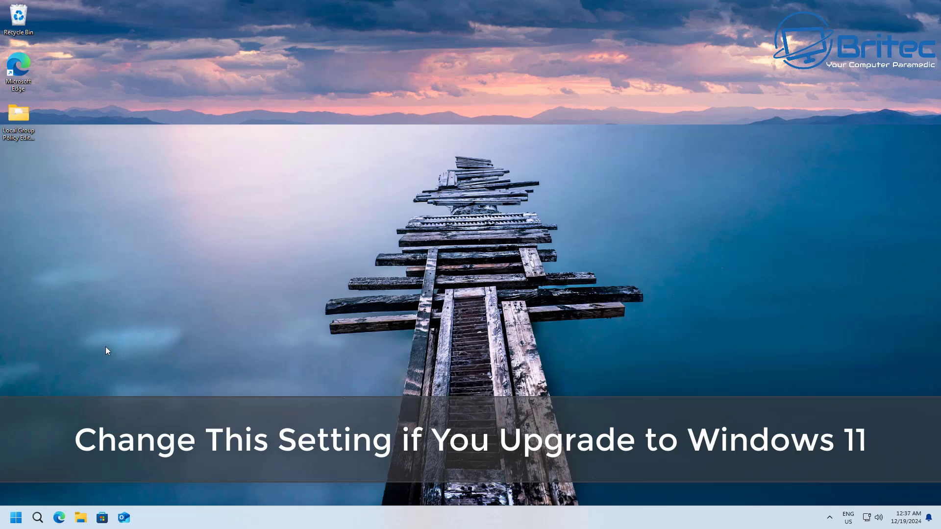
Open the System > Recovery page in Windows Settings.
{"action": "left_click", "coordinate": [15, 515]}
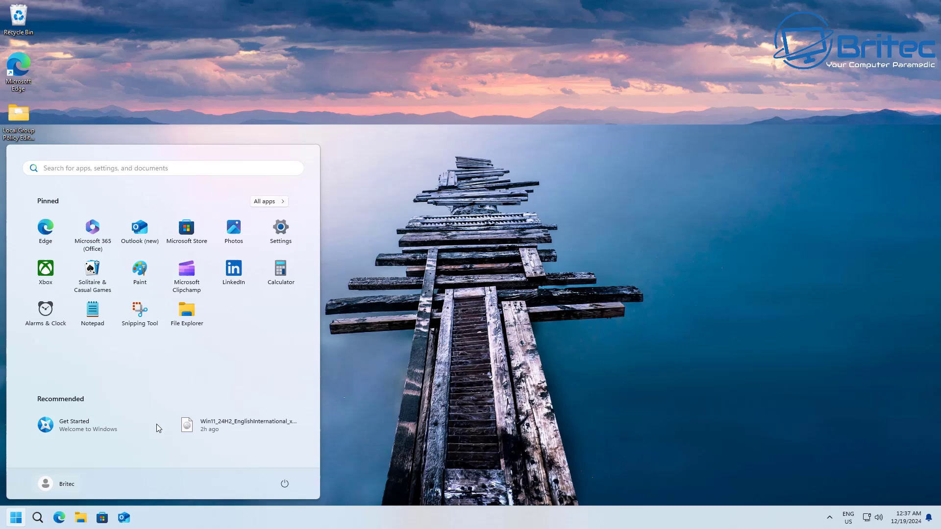
{"action": "left_click", "coordinate": [280, 245]}
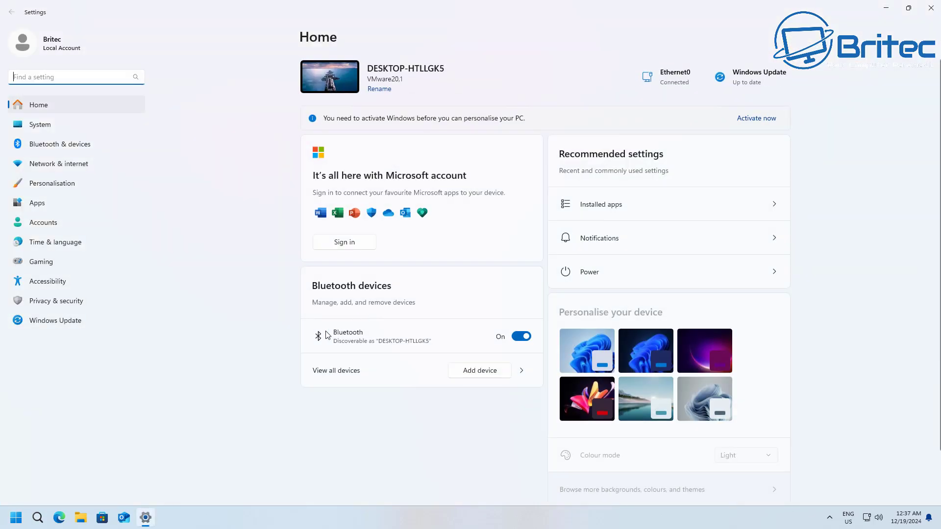
{"action": "left_click", "coordinate": [43, 128]}
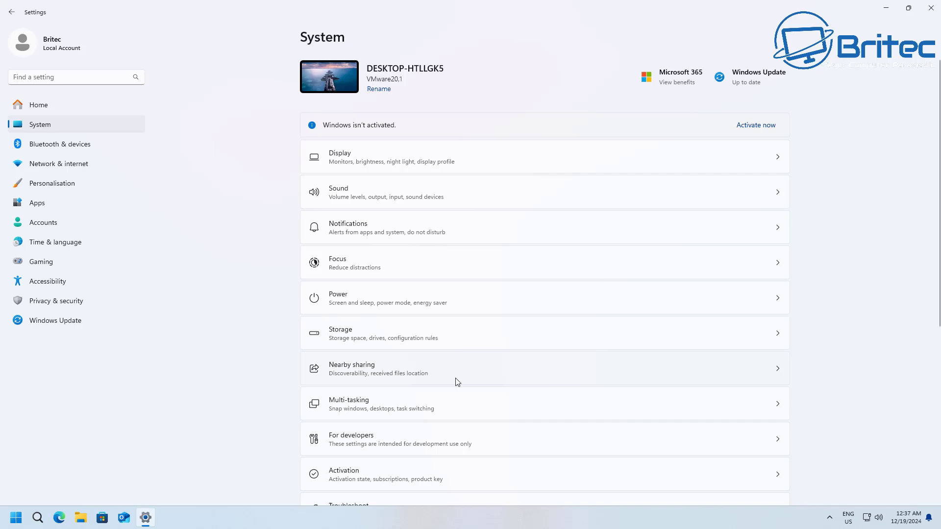
{"action": "scroll", "coordinate": [452, 449], "scroll_direction": "down", "scroll_amount": 3}
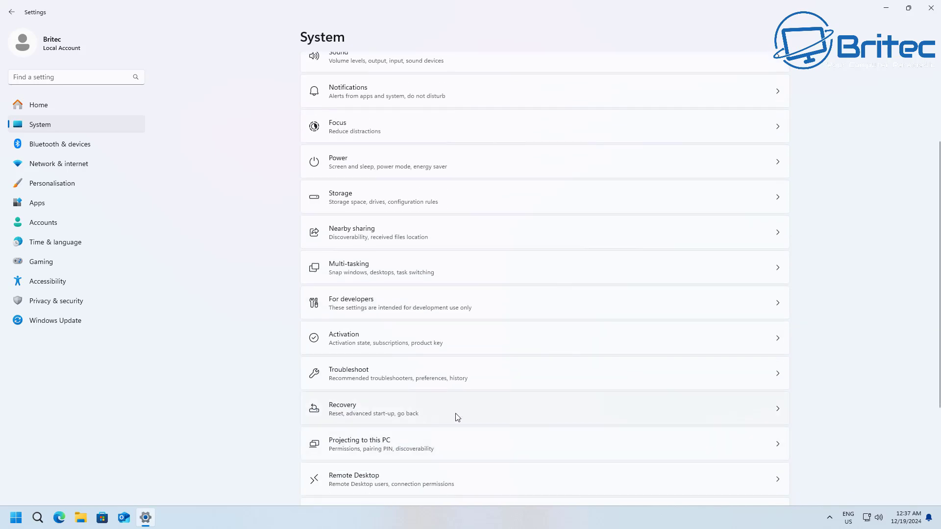
{"action": "left_click", "coordinate": [457, 417]}
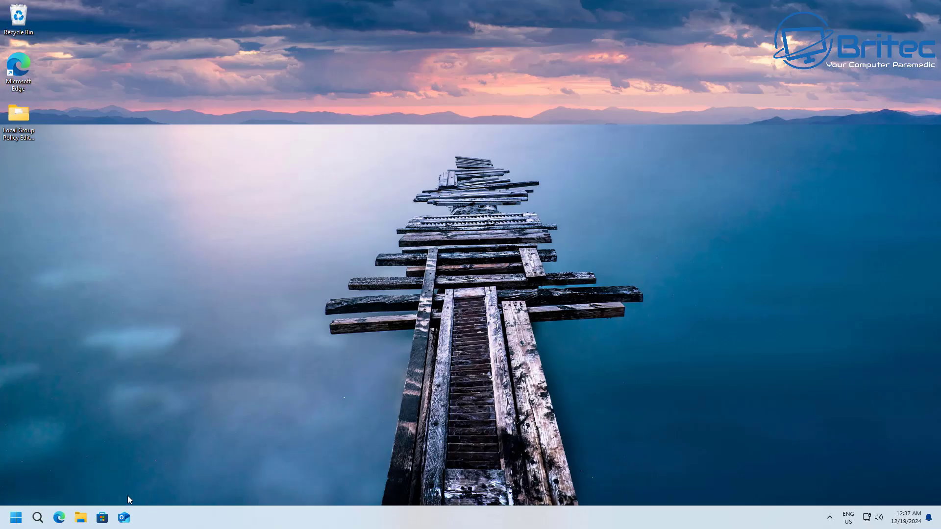
Browse to This PC and open the C: drive in File Explorer.
{"action": "left_click", "coordinate": [79, 518]}
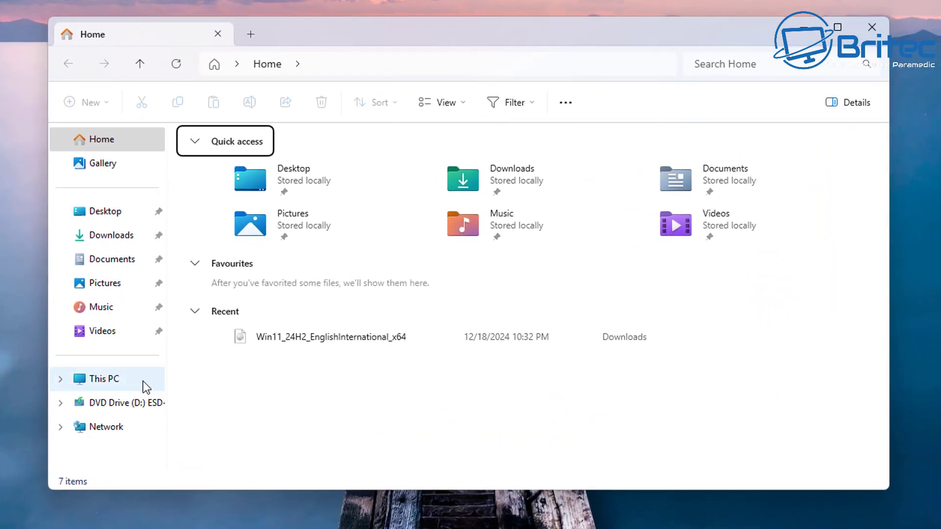
{"action": "left_click", "coordinate": [174, 363]}
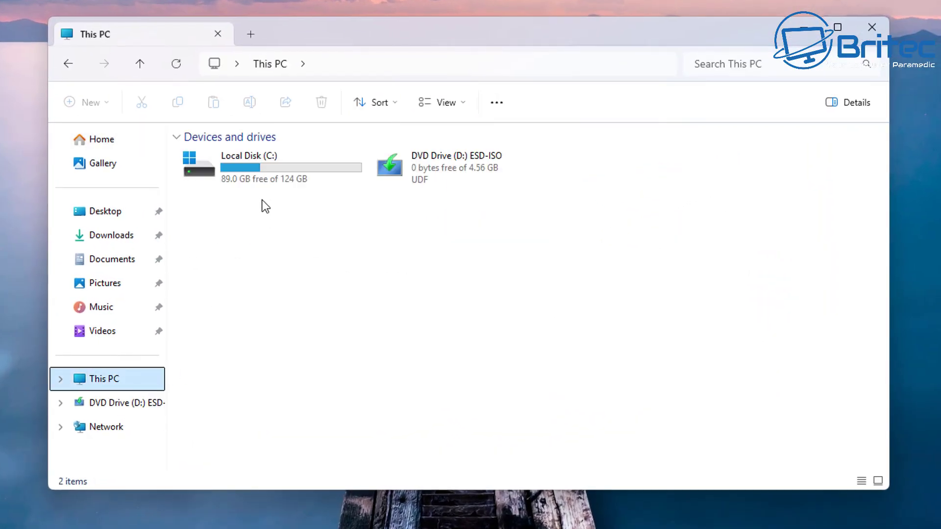
{"action": "double_click", "coordinate": [263, 177]}
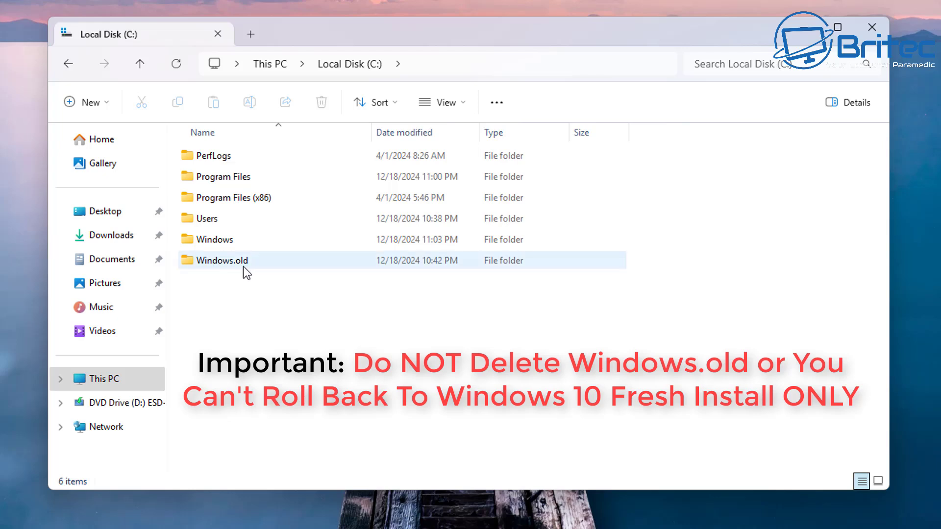
{"action": "mouse_move", "coordinate": [244, 268]}
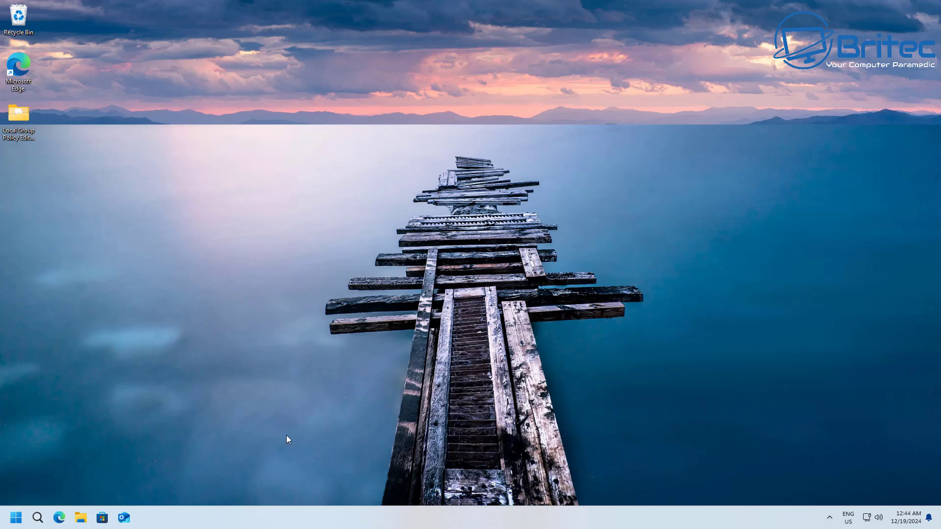
In an administrator Command Prompt, run dism /online /get-osuninstallwindow, showing Uninstall Window : 10.
{"action": "left_click", "coordinate": [16, 518]}
{"action": "type", "text": "cmd"}
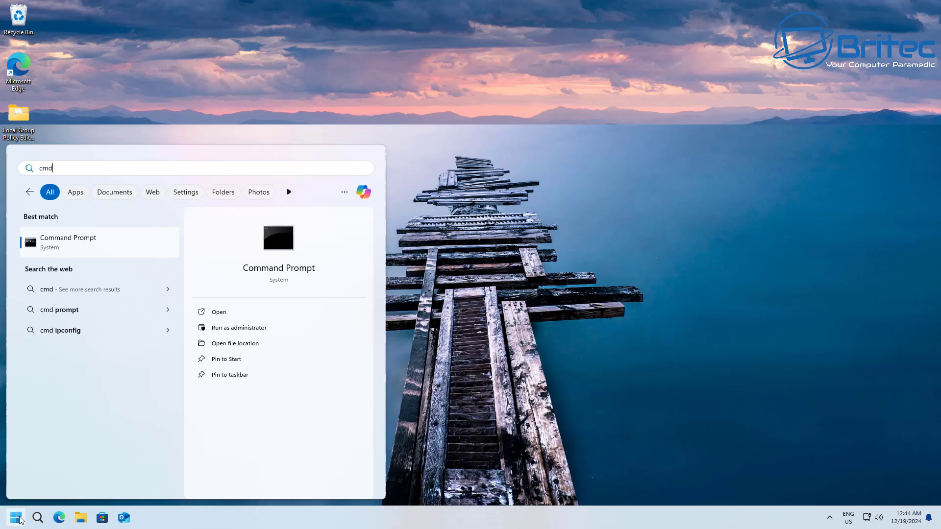
{"action": "left_click", "coordinate": [261, 333]}
{"action": "left_click", "coordinate": [521, 336]}
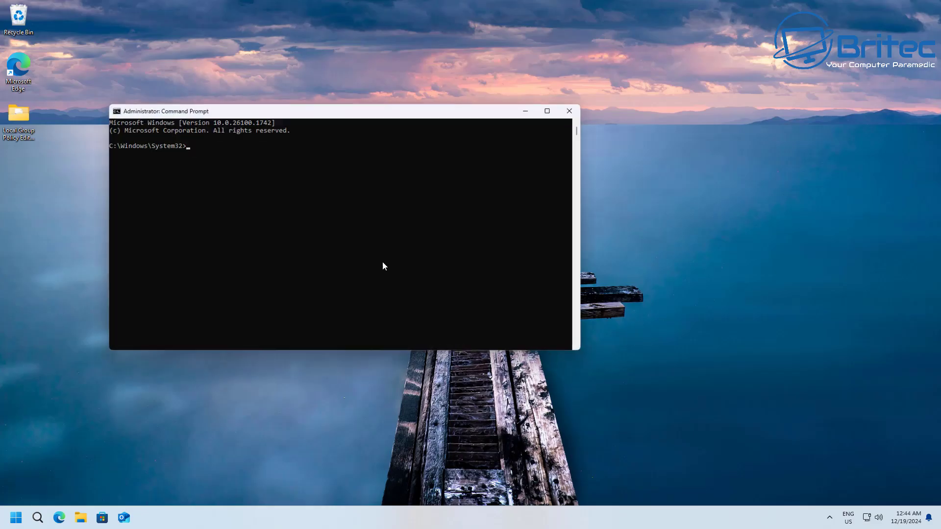
{"action": "left_click_drag", "start_coordinate": [312, 113], "coordinate": [452, 125]}
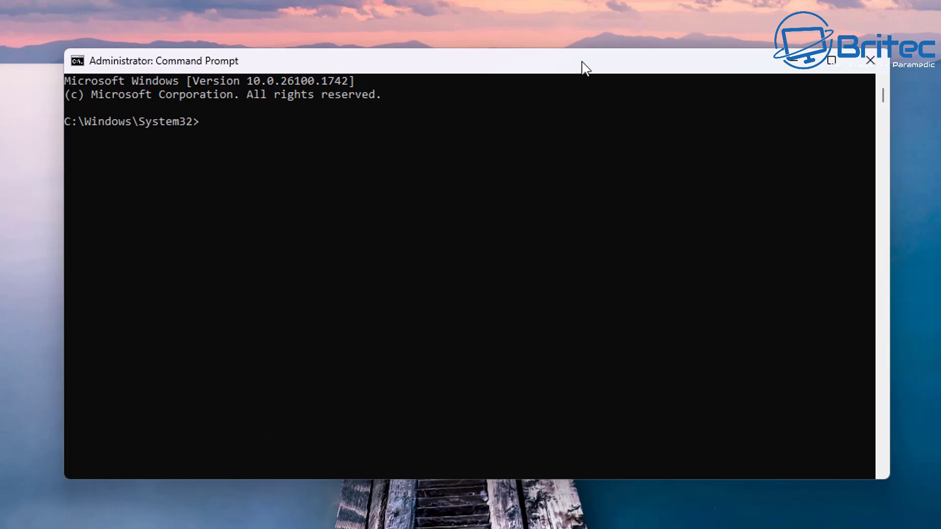
{"action": "type", "text": "dism /online /get"}
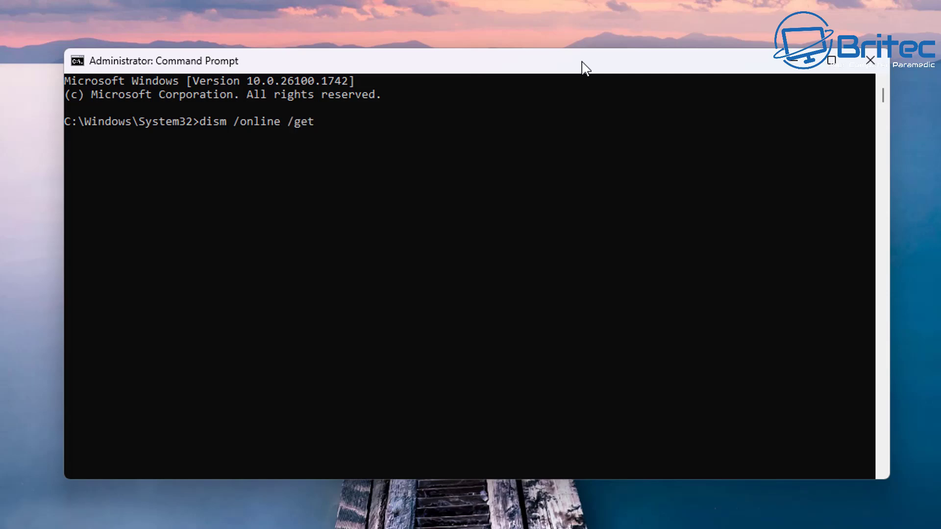
{"action": "type", "text": "-os"}
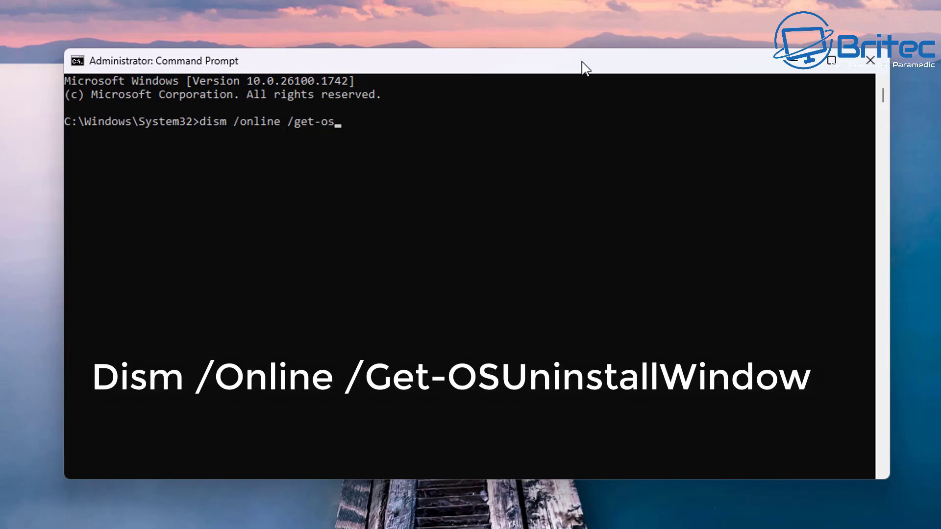
{"action": "type", "text": "uninstallwindow"}
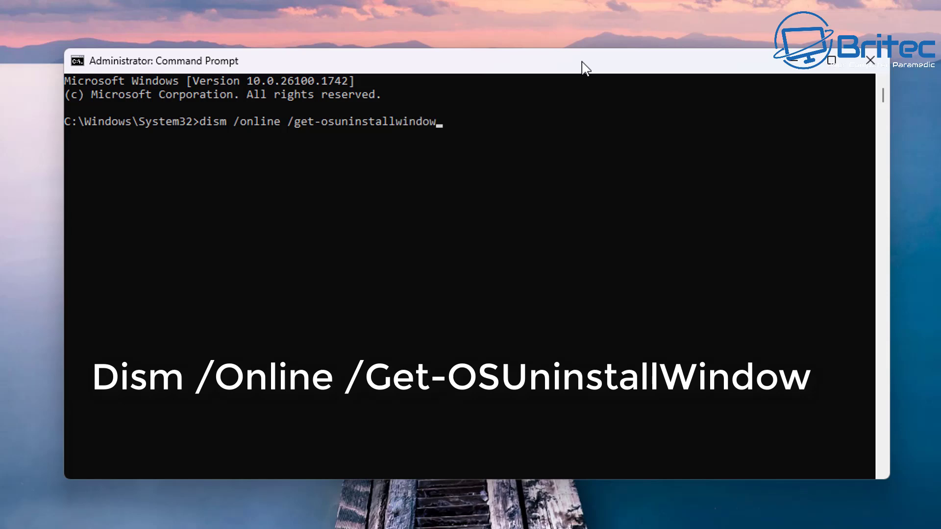
{"action": "key", "text": "Return"}
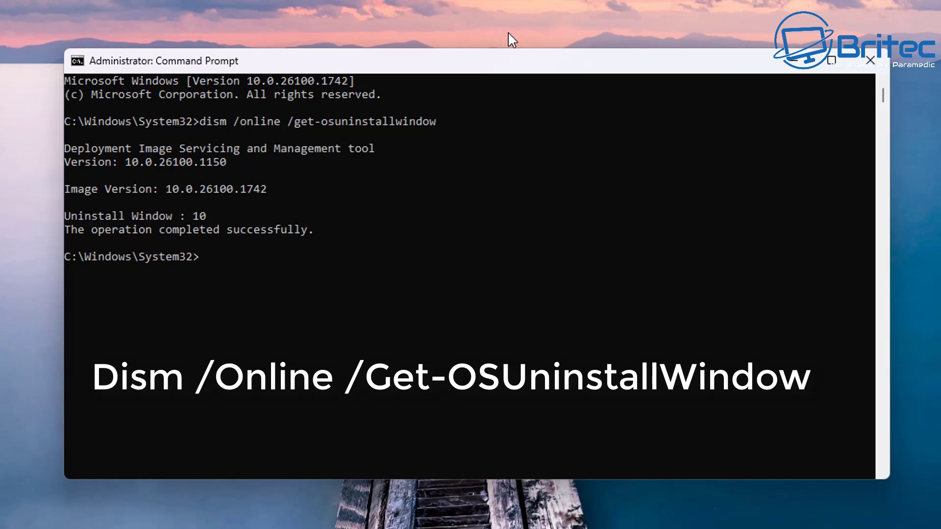
{"action": "left_click_drag", "start_coordinate": [207, 215], "coordinate": [92, 223]}
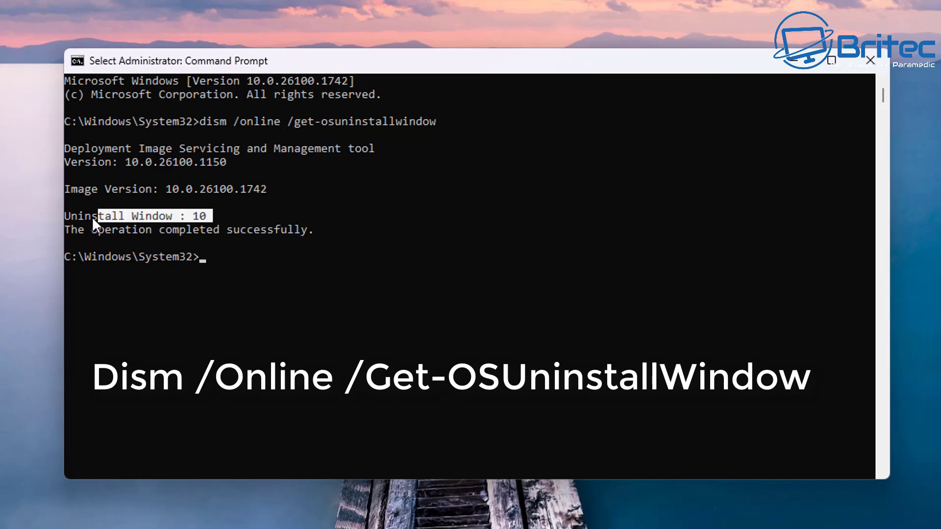
Run dism /online /set-osuninstallwindow /value:60 to extend the rollback window to 60 days.
{"action": "left_click", "coordinate": [213, 386]}
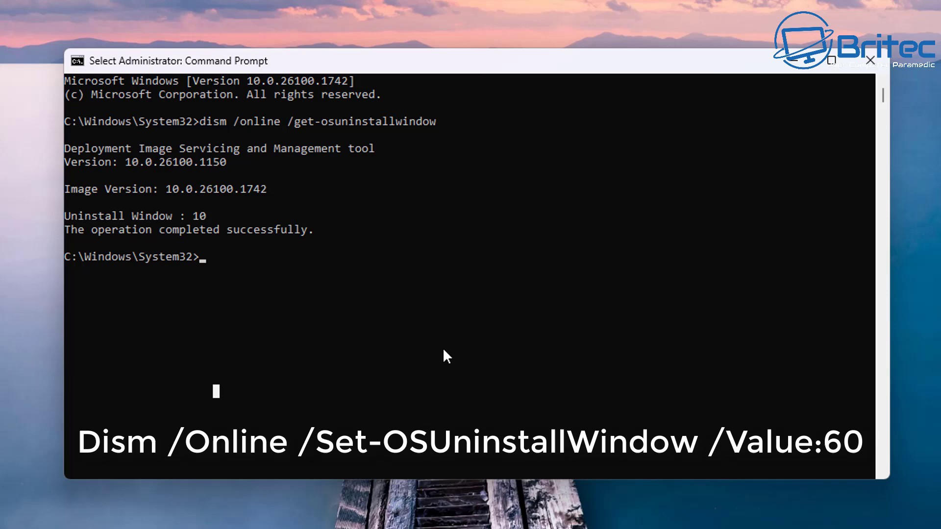
{"action": "type", "text": "dism"}
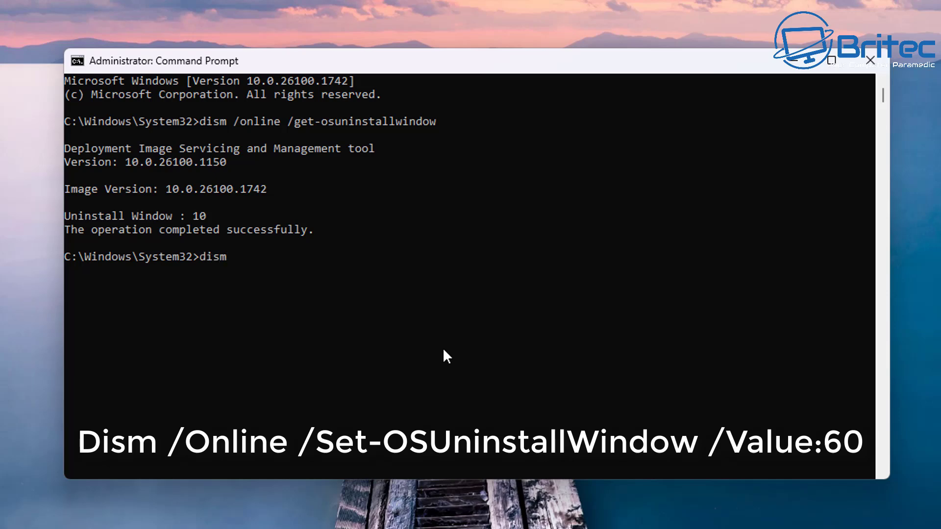
{"action": "type", "text": " /online /set-os"}
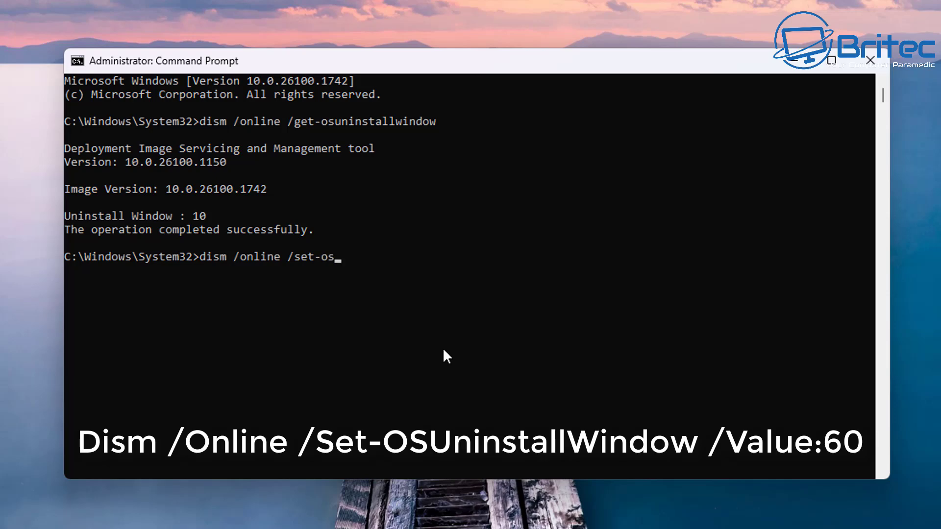
{"action": "type", "text": "uninstallwindo"}
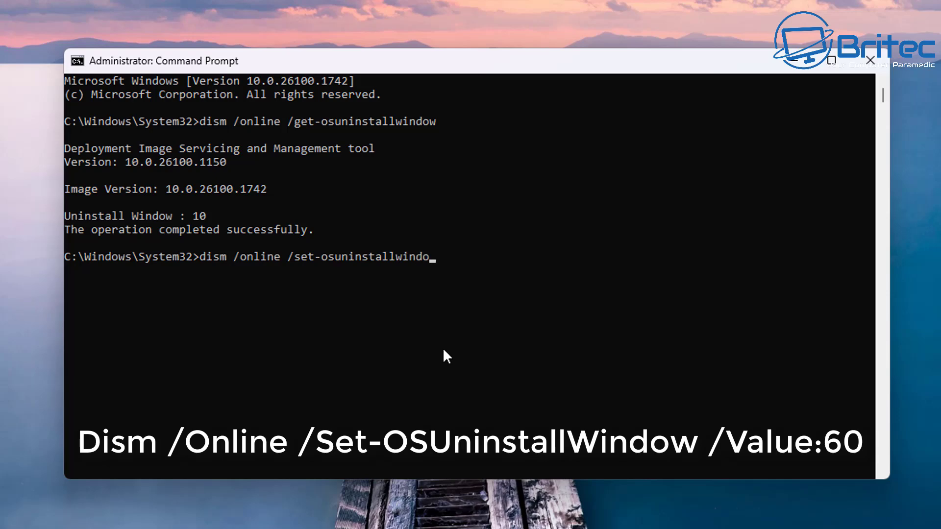
{"action": "type", "text": "w /value:60"}
{"action": "key", "text": "Return"}
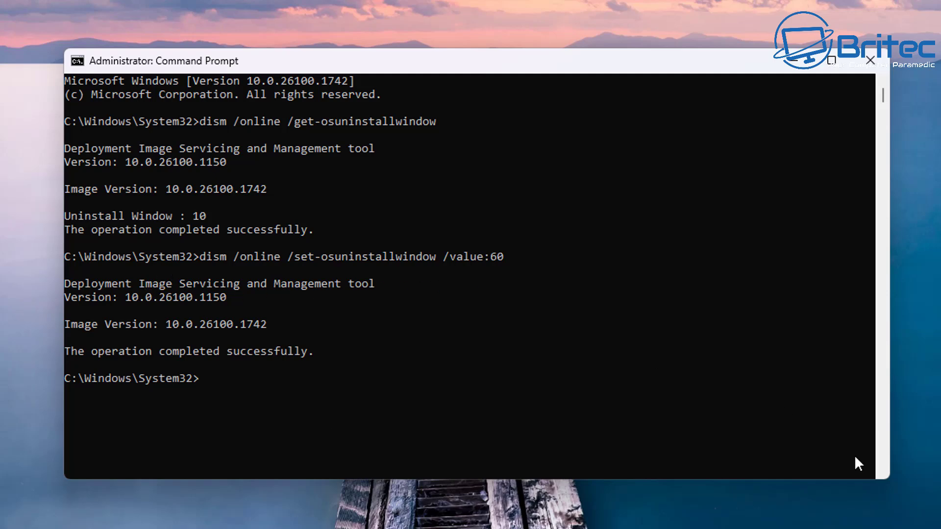
Re-run the get-osuninstallwindow check and highlight the Uninstall Window : 60 result.
{"action": "key", "text": "Up"}
{"action": "key", "text": "Up"}
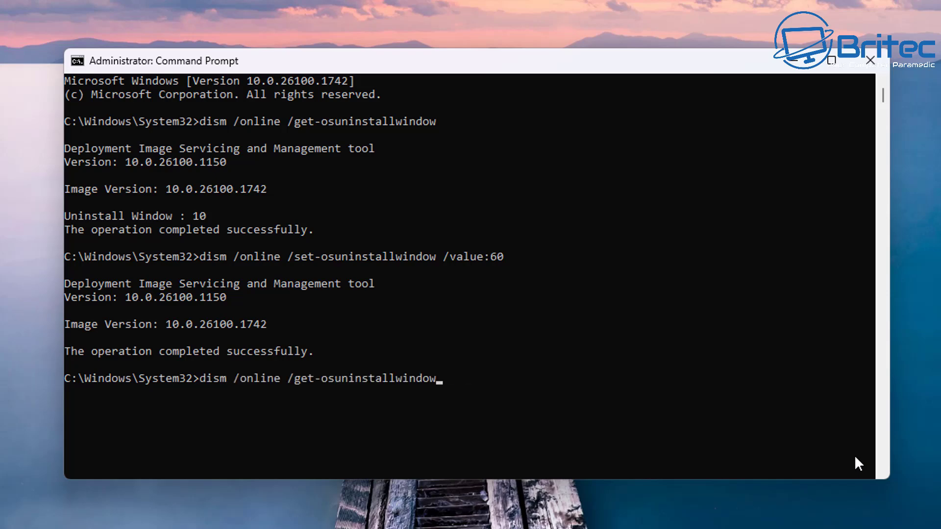
{"action": "key", "text": "Return"}
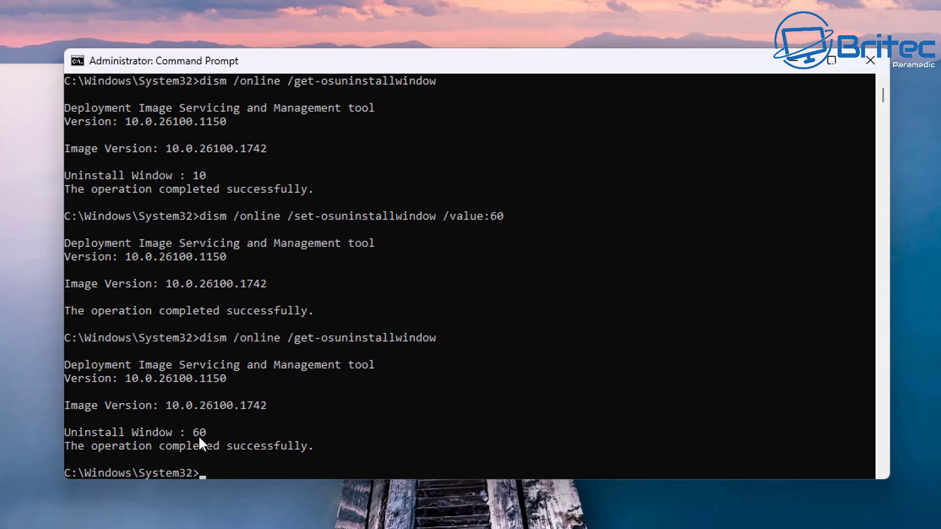
{"action": "left_click_drag", "start_coordinate": [207, 433], "coordinate": [70, 436]}
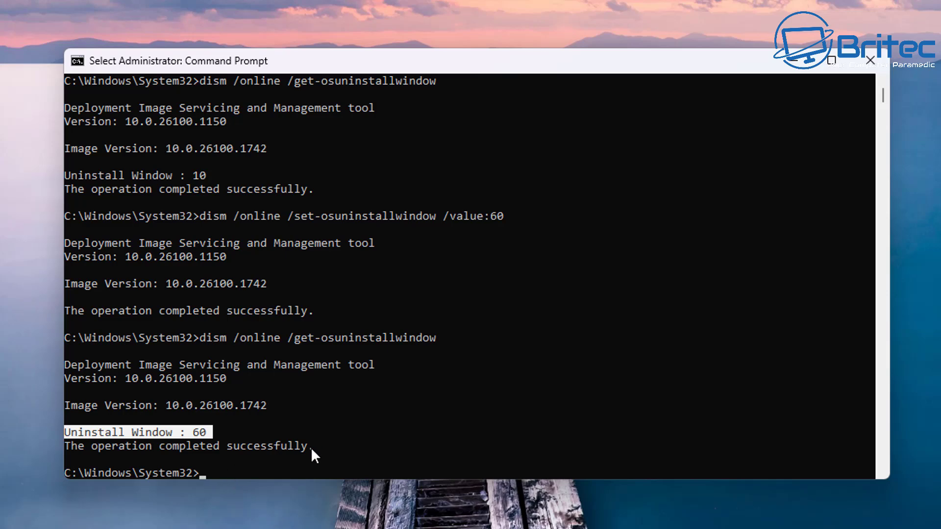
{"action": "left_click", "coordinate": [336, 447]}
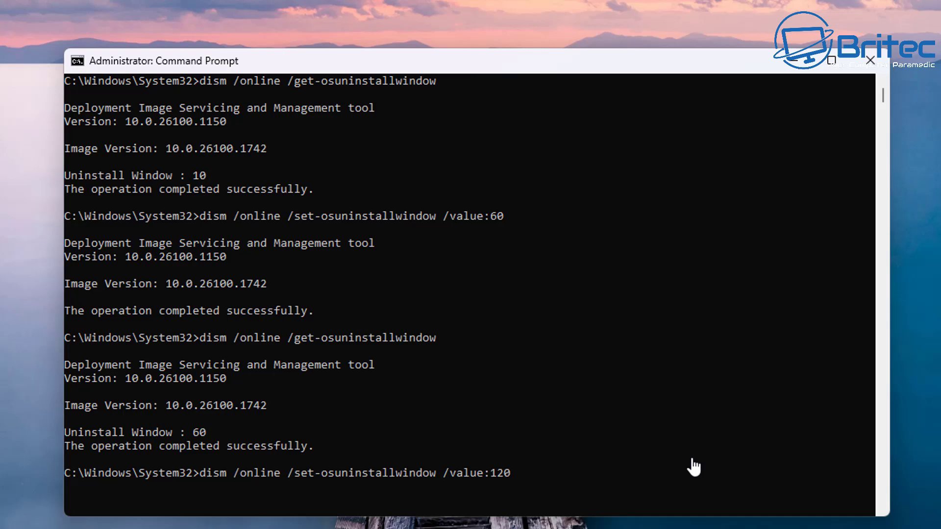
Run the 120-day set command, recheck the window (now 10), and recall the 60-day command.
{"action": "key", "text": "Return"}
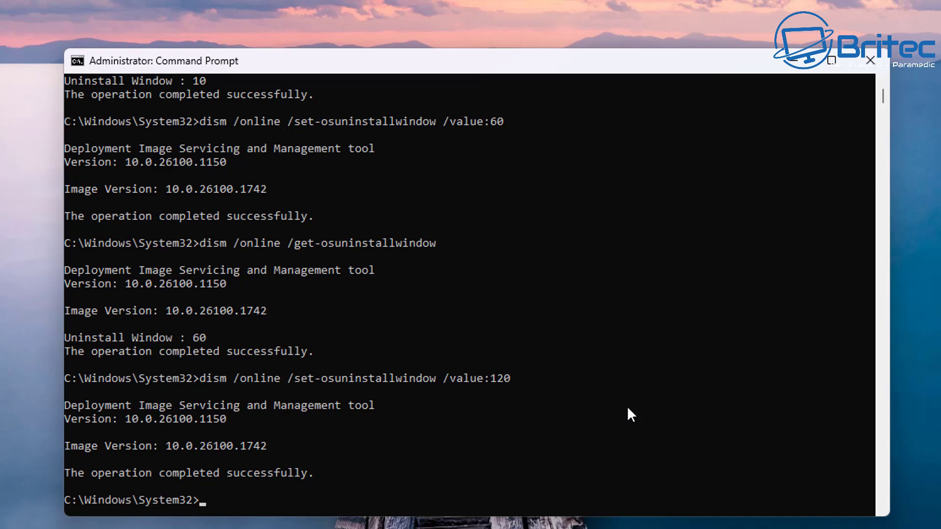
{"action": "key", "text": "Up"}
{"action": "key", "text": "Up"}
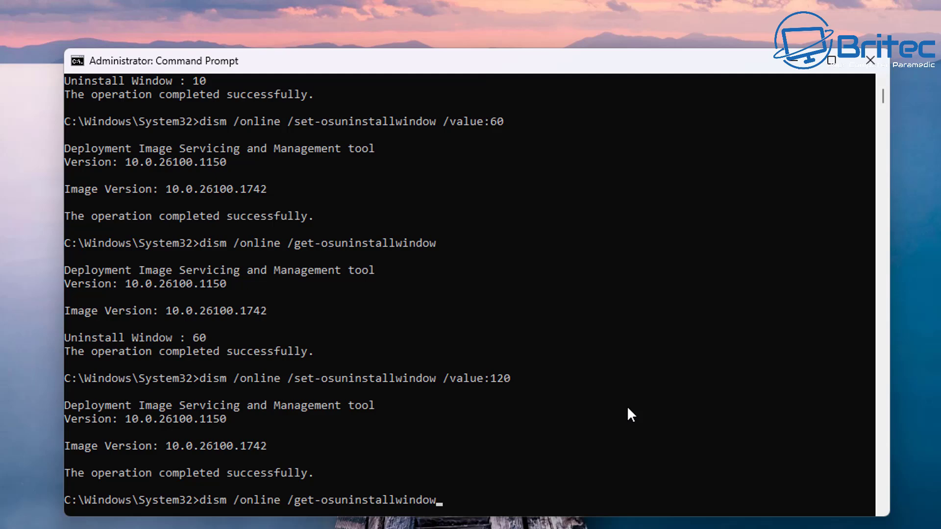
{"action": "key", "text": "Return"}
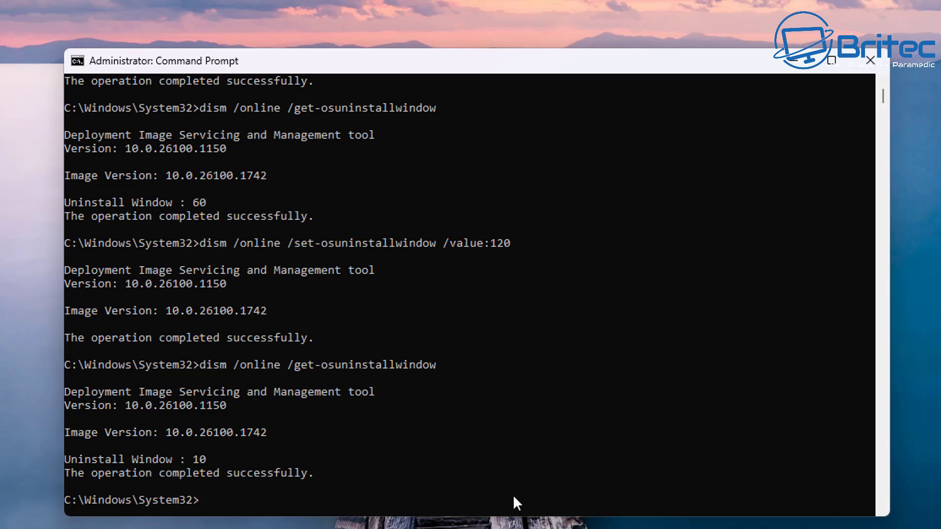
{"action": "key", "text": "Up"}
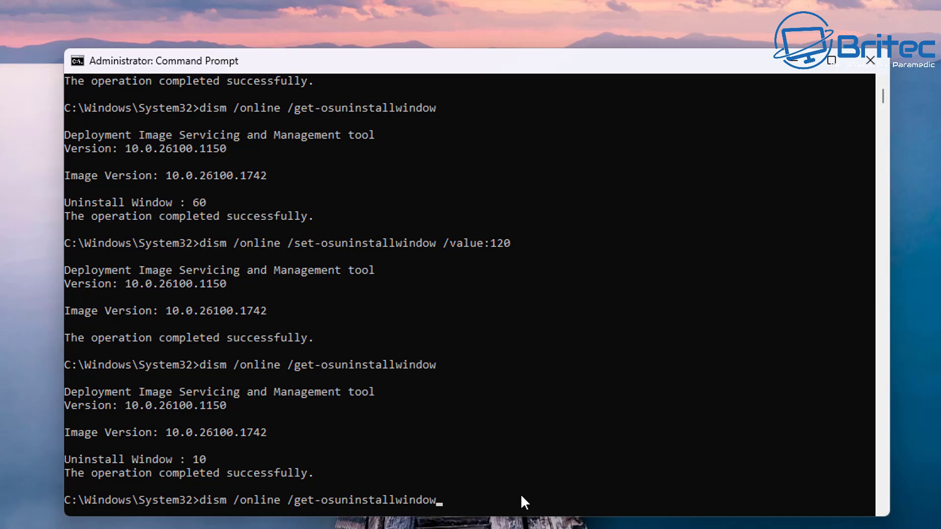
{"action": "key", "text": "Up"}
{"action": "key", "text": "Up"}
{"action": "key", "text": "Up"}
Reapply the 60-day uninstall window and confirm the check reports Uninstall Window : 60.
{"action": "key", "text": "Return"}
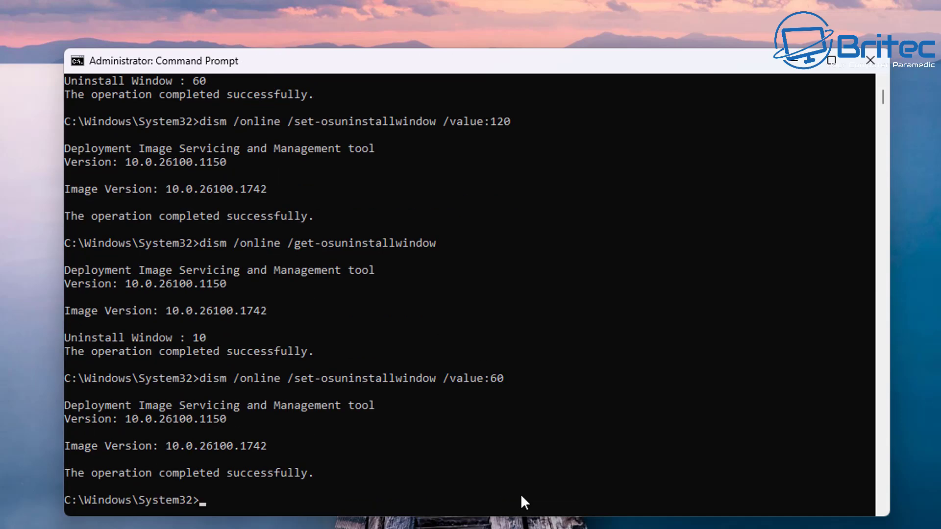
{"action": "key", "text": "Up"}
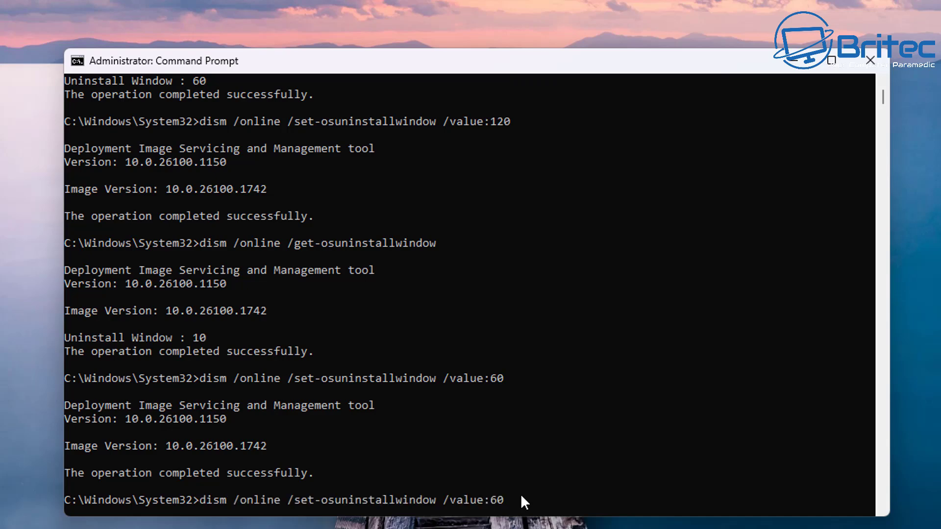
{"action": "key", "text": "Up"}
{"action": "key", "text": "Return"}
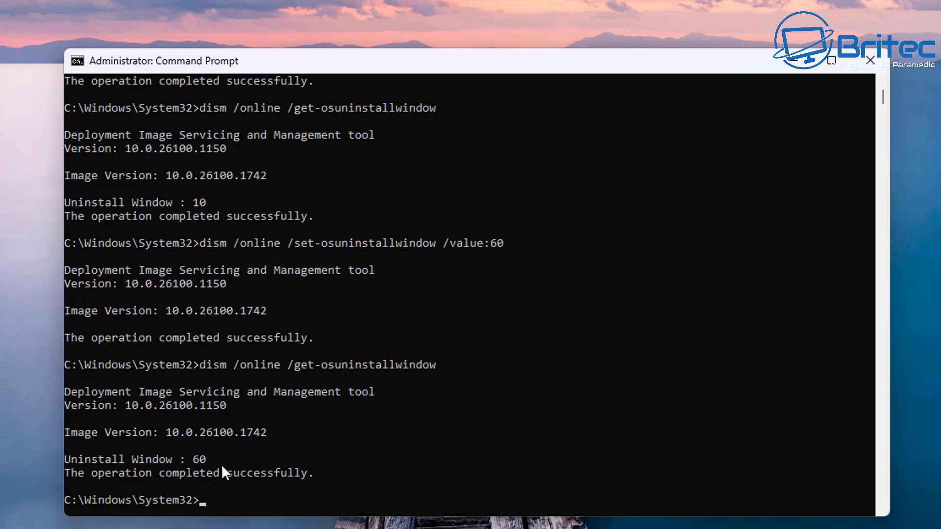
Close Command Prompt and launch Registry Editor (regedit) with administrator approval.
{"action": "left_click", "coordinate": [881, 58]}
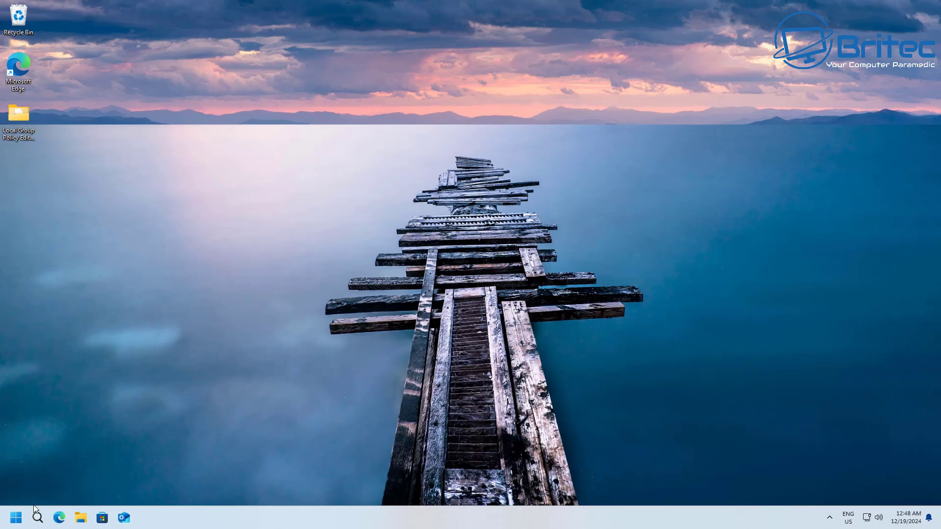
{"action": "left_click", "coordinate": [17, 522]}
{"action": "type", "text": "regedit"}
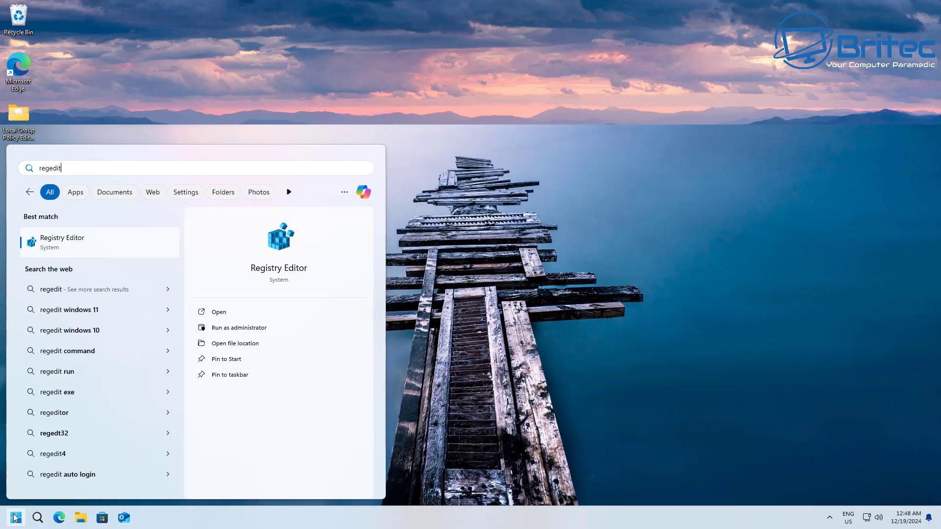
{"action": "left_click", "coordinate": [84, 244]}
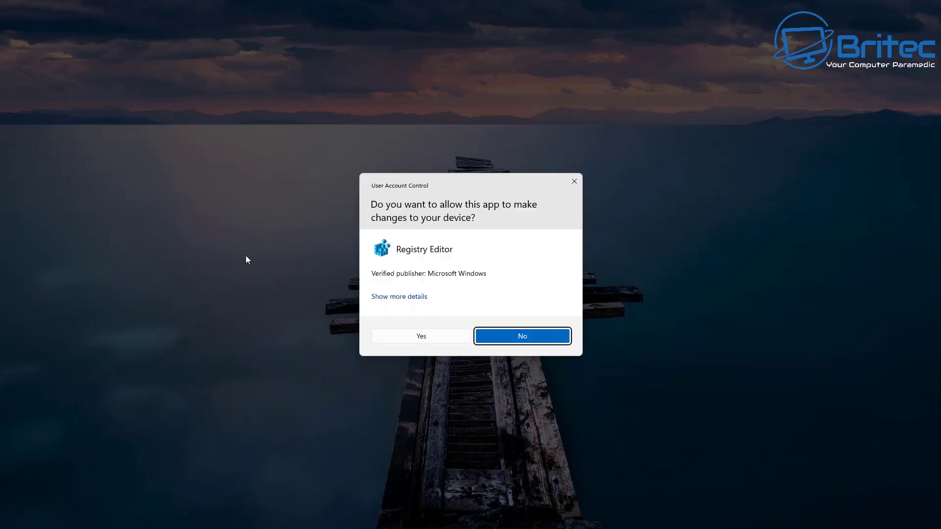
{"action": "left_click", "coordinate": [441, 340]}
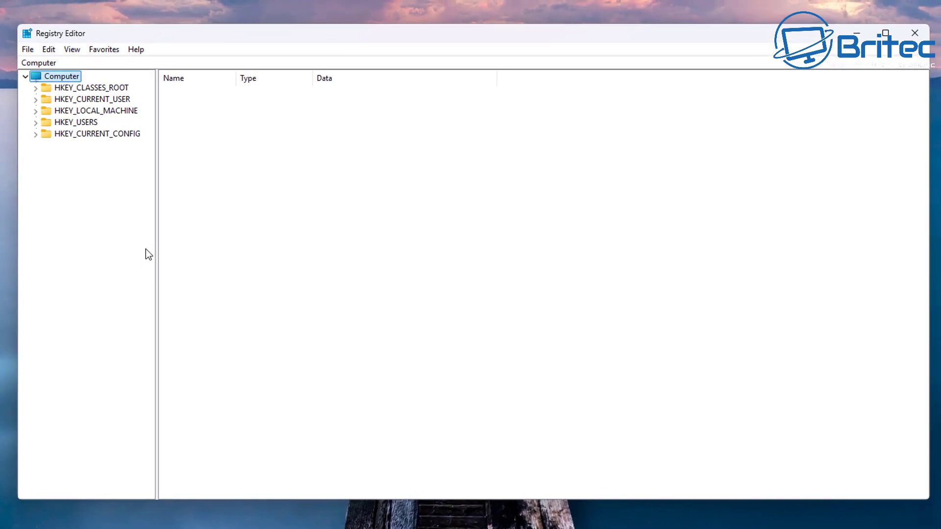
Expand HKEY_LOCAL_MACHINE and its SYSTEM key in the registry tree.
{"action": "left_click", "coordinate": [99, 112]}
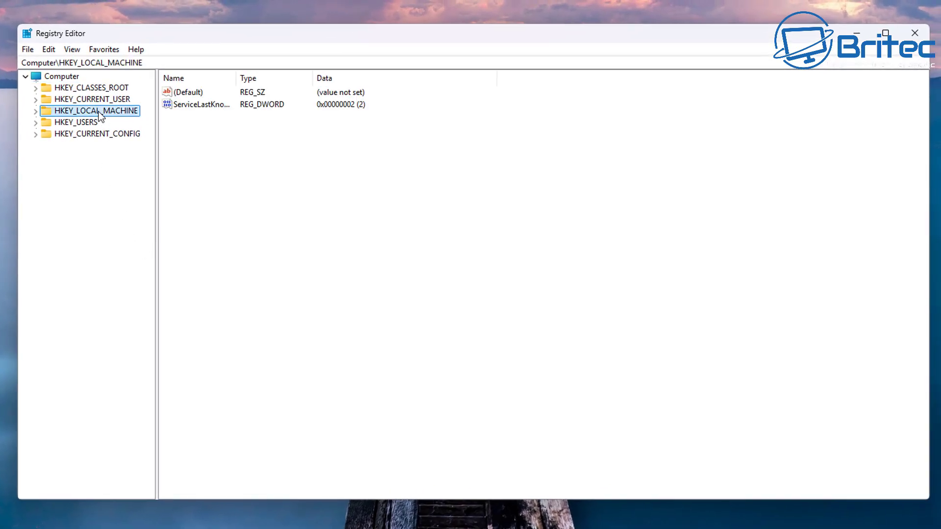
{"action": "left_click", "coordinate": [36, 112]}
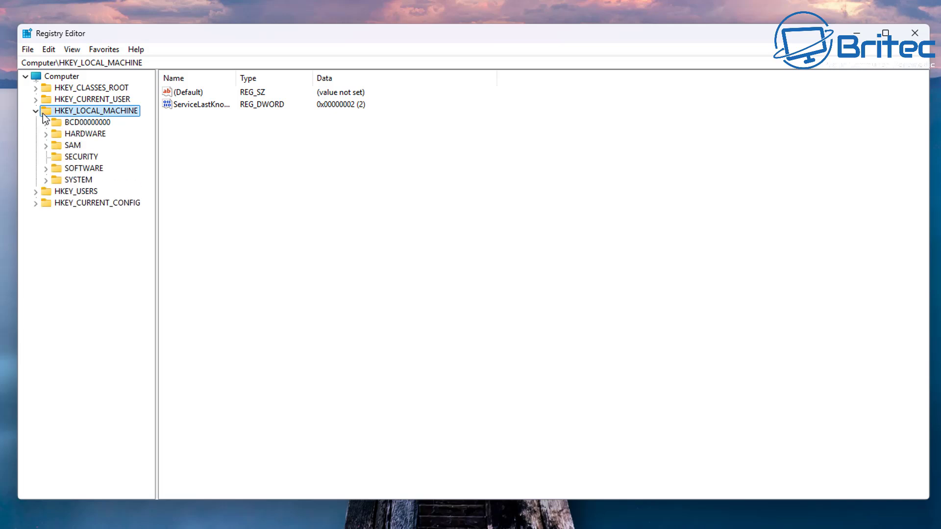
{"action": "left_click", "coordinate": [79, 181]}
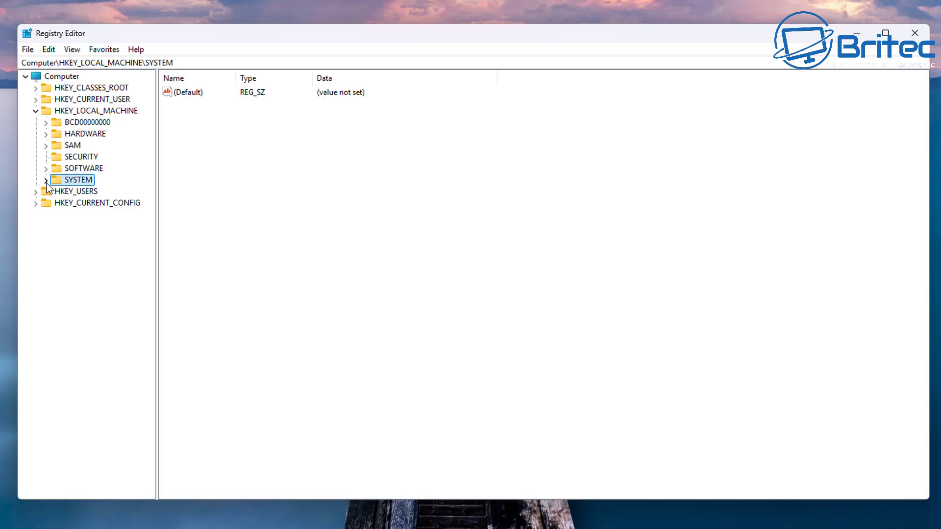
{"action": "left_click", "coordinate": [46, 180]}
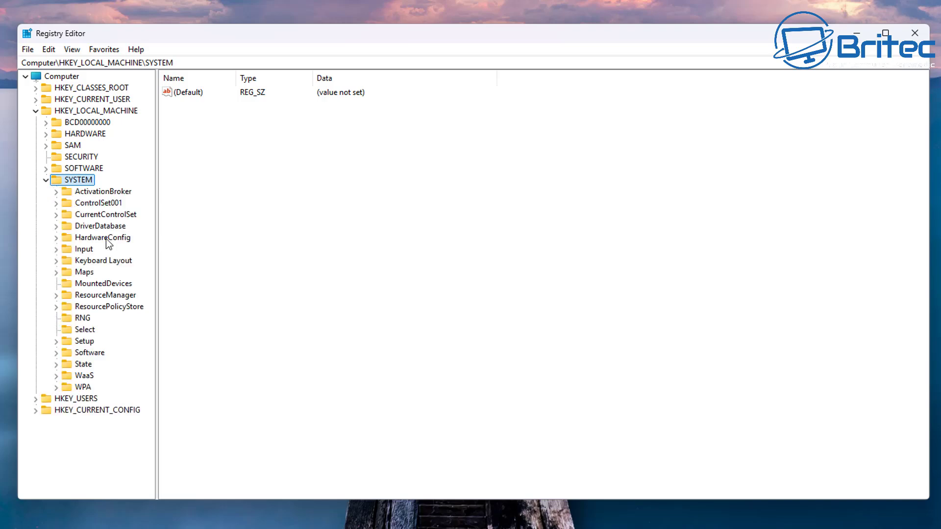
Show SYSTEM\Setup values with a wider Name column, locating UninstallWindow at 0x0000003c (60).
{"action": "left_click", "coordinate": [89, 343]}
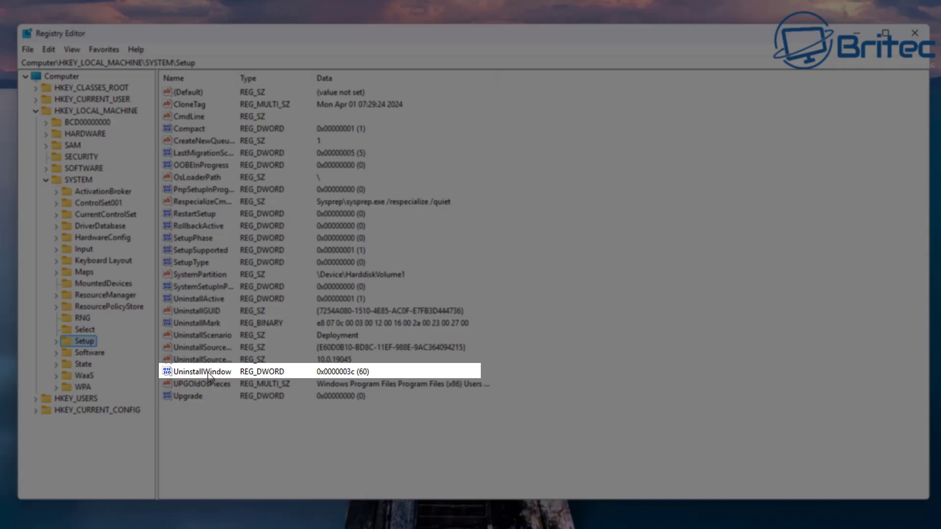
{"action": "left_click_drag", "start_coordinate": [237, 78], "coordinate": [269, 79]}
{"action": "left_click", "coordinate": [212, 374]}
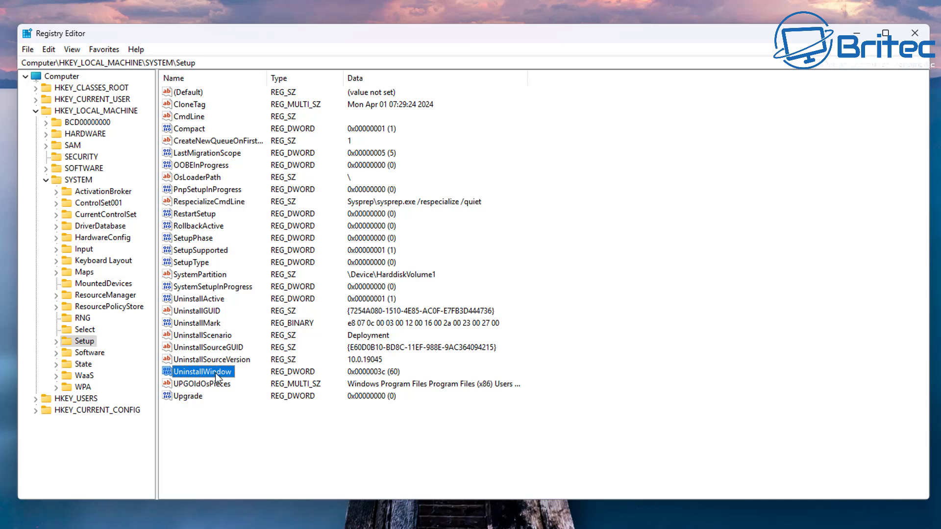
{"action": "left_click", "coordinate": [178, 413]}
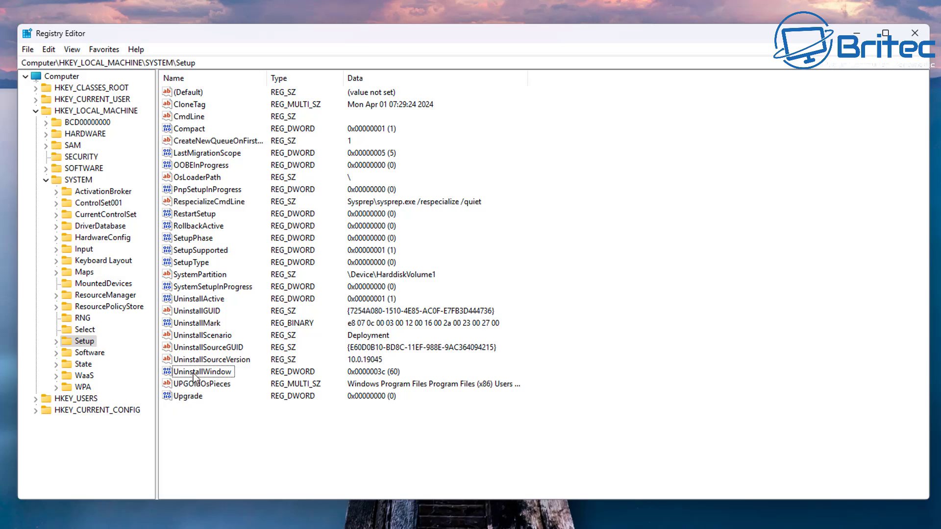
View UninstallWindow in Decimal base as 60, then cancel the edit dialog leaving it unchanged.
{"action": "right_click", "coordinate": [563, 221]}
{"action": "mouse_move", "coordinate": [611, 238]}
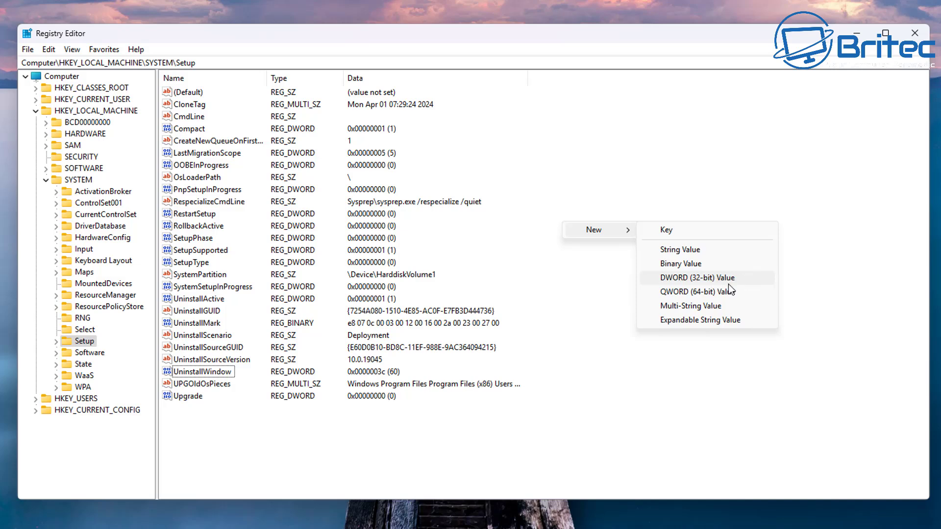
{"action": "left_click", "coordinate": [199, 425]}
{"action": "left_click", "coordinate": [198, 375]}
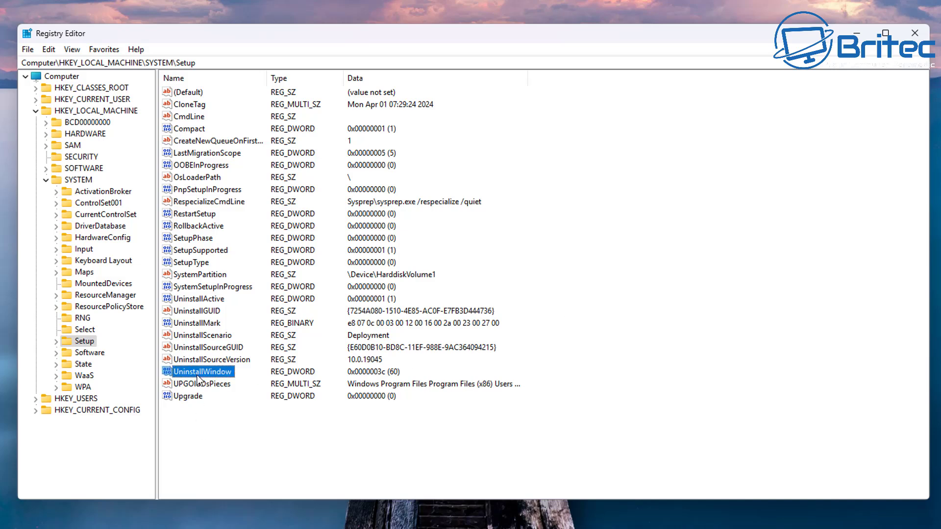
{"action": "double_click", "coordinate": [198, 372]}
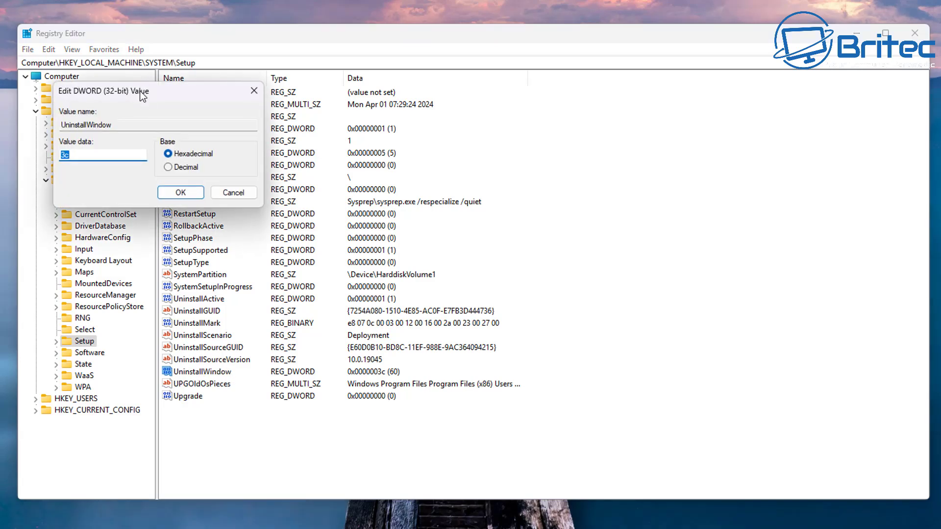
{"action": "left_click_drag", "start_coordinate": [142, 95], "coordinate": [253, 148]}
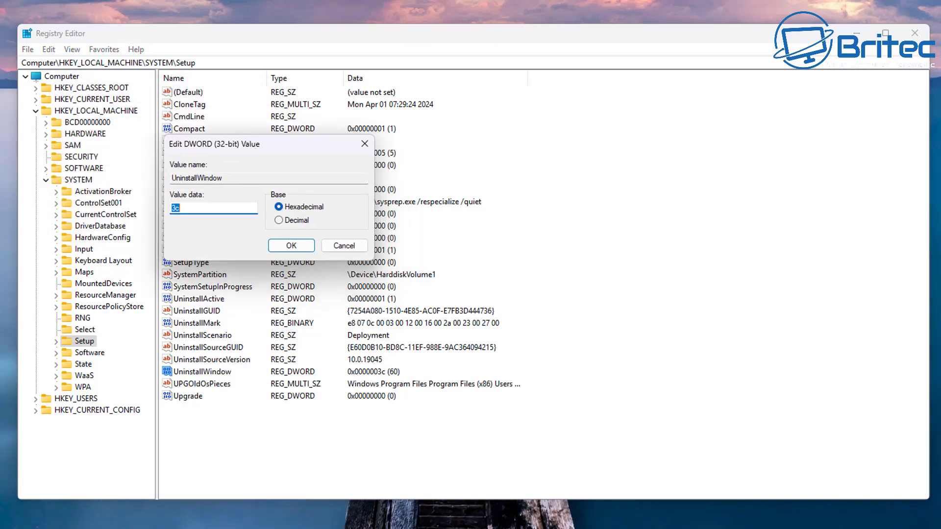
{"action": "left_click", "coordinate": [201, 206]}
{"action": "left_click", "coordinate": [278, 220]}
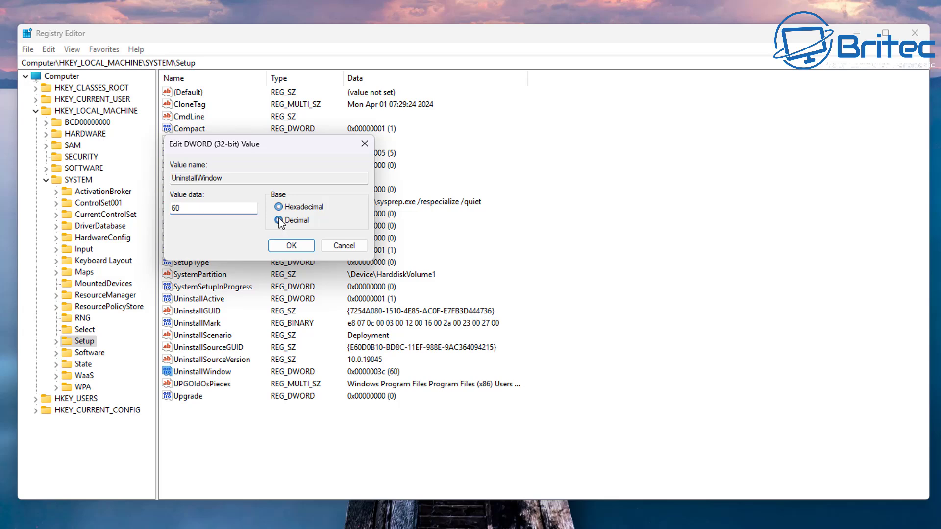
{"action": "double_click", "coordinate": [182, 208]}
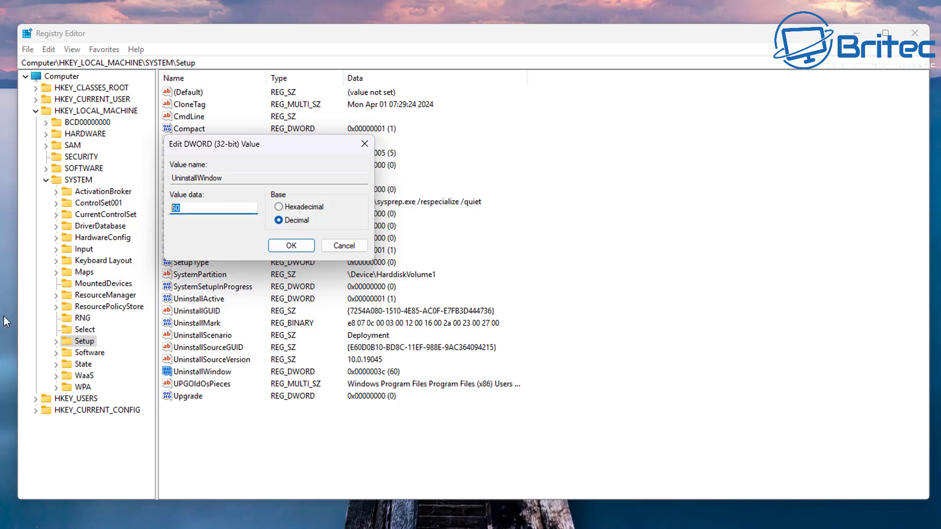
{"action": "left_click", "coordinate": [196, 209]}
{"action": "left_click", "coordinate": [341, 244]}
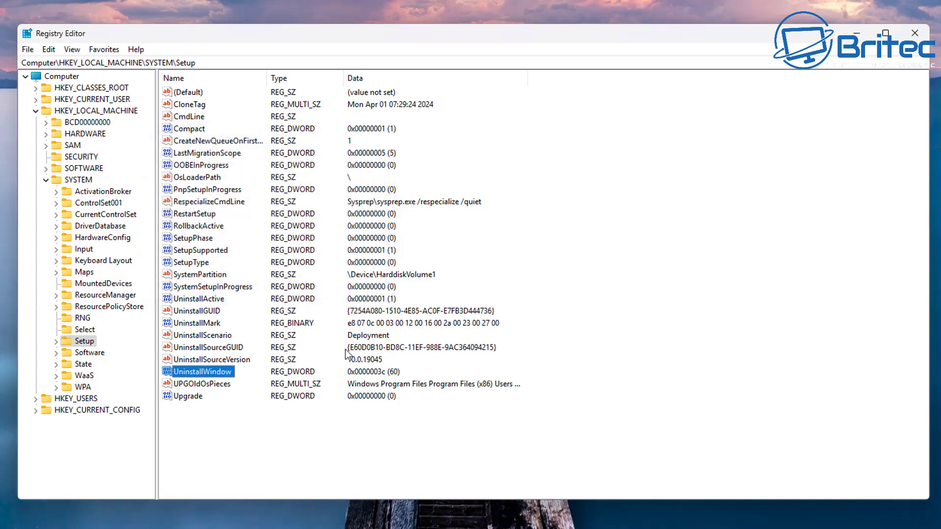
{"action": "left_click", "coordinate": [325, 435]}
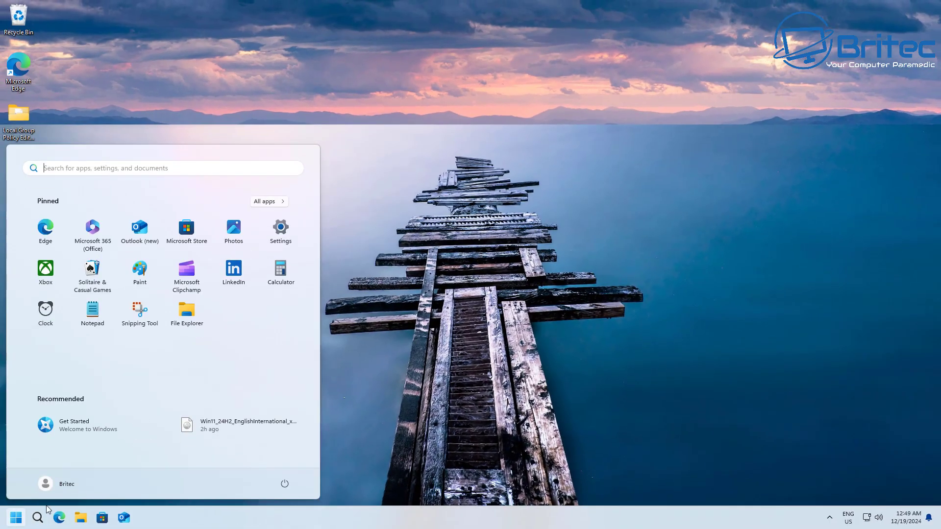
Verify System > Recovery still offers going back to Windows 10, then close Settings.
{"action": "left_click", "coordinate": [277, 232]}
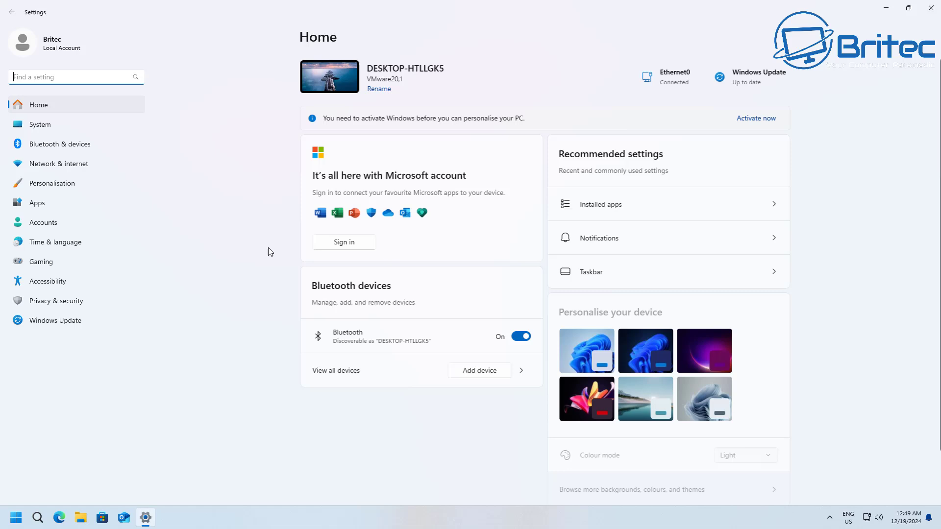
{"action": "left_click", "coordinate": [39, 127]}
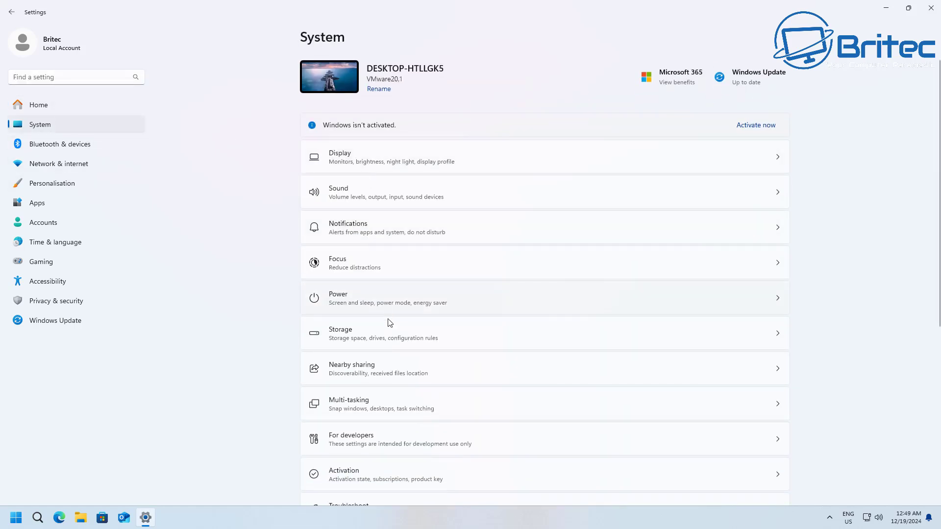
{"action": "scroll", "coordinate": [392, 342], "scroll_direction": "down", "scroll_amount": 5}
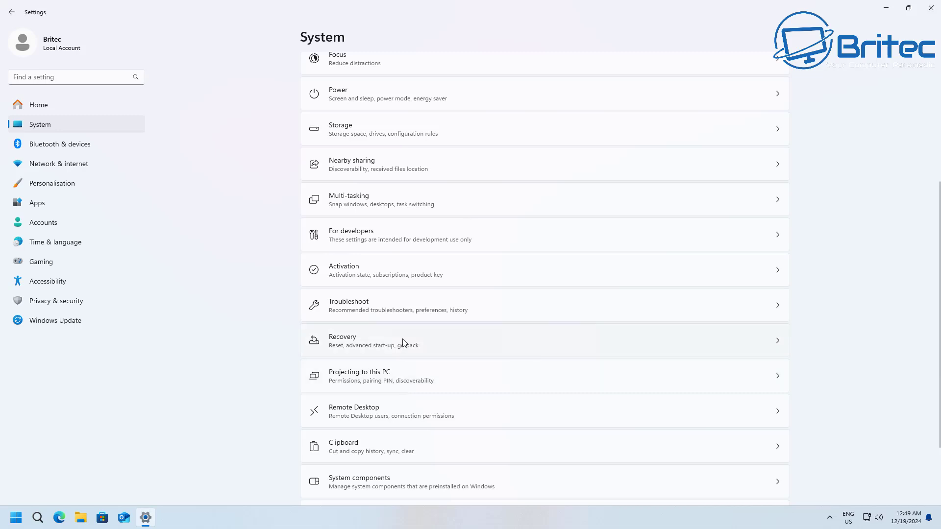
{"action": "left_click", "coordinate": [403, 342]}
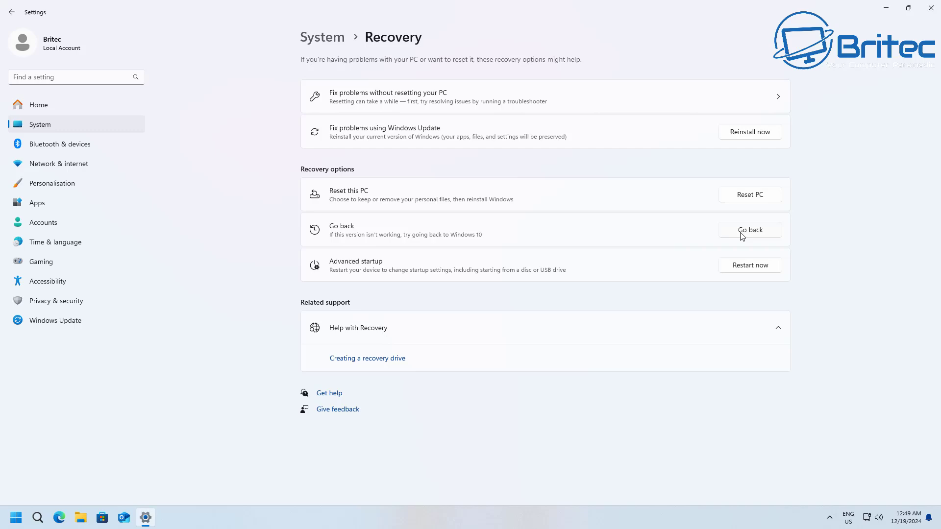
{"action": "left_click", "coordinate": [930, 7]}
{"action": "left_click", "coordinate": [81, 517]}
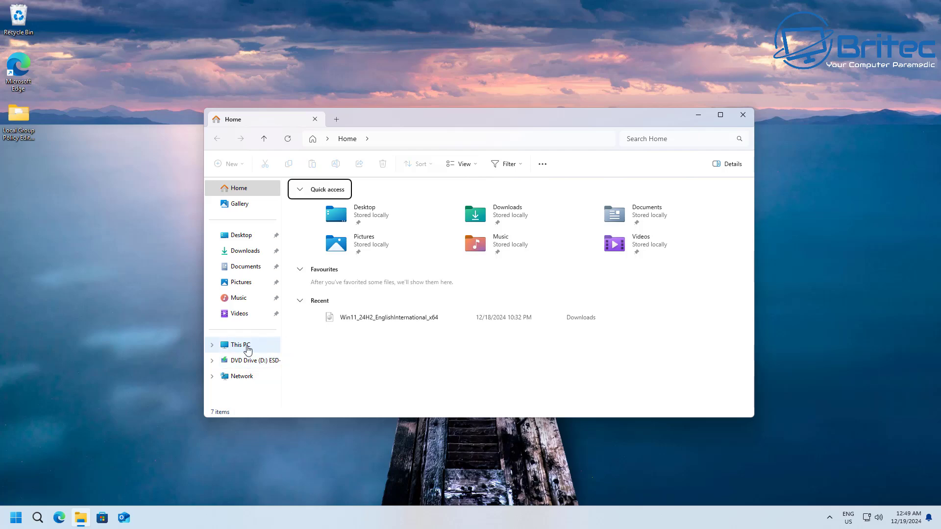
Confirm the Windows.old folder is still on Local Disk (C:), then close File Explorer.
{"action": "left_click", "coordinate": [246, 346]}
{"action": "double_click", "coordinate": [334, 221]}
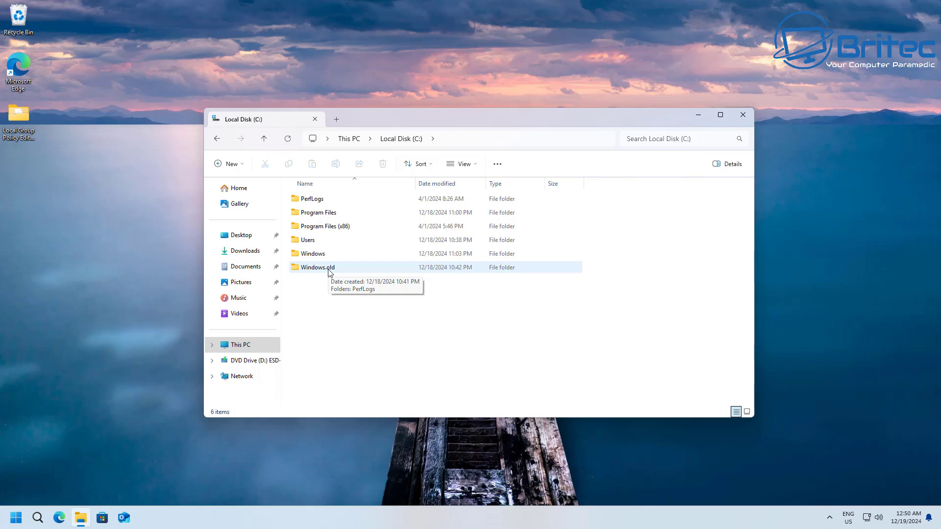
{"action": "left_click", "coordinate": [743, 116]}
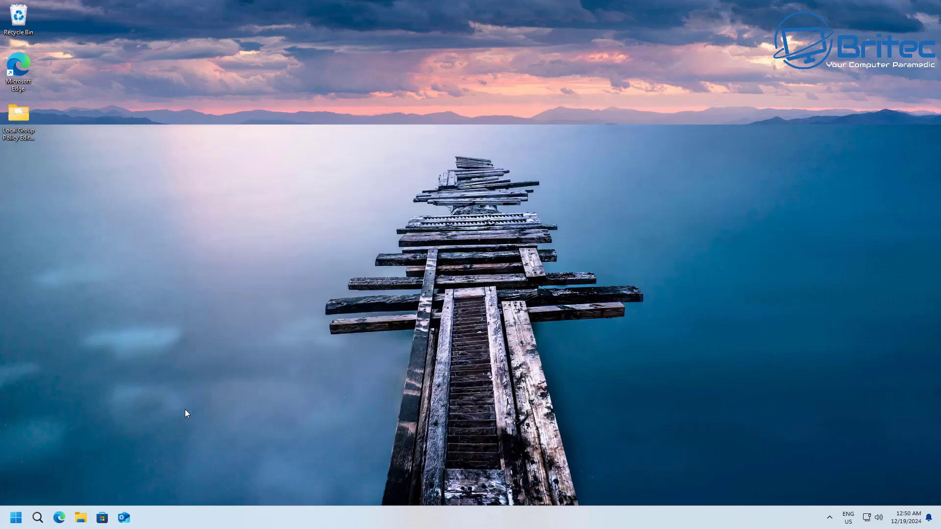
Launch Disk Clean-up for drive C: from a Start search for 'clean'.
{"action": "left_click", "coordinate": [14, 523]}
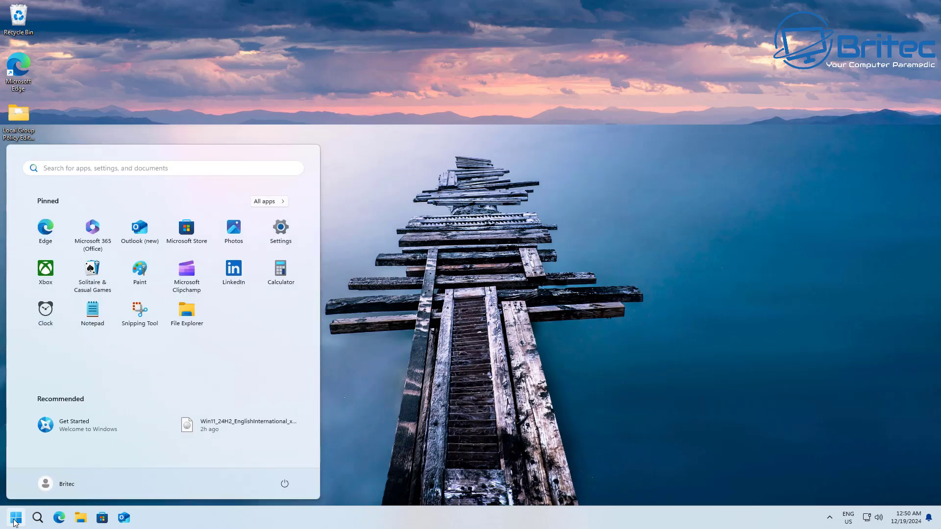
{"action": "type", "text": "clean"}
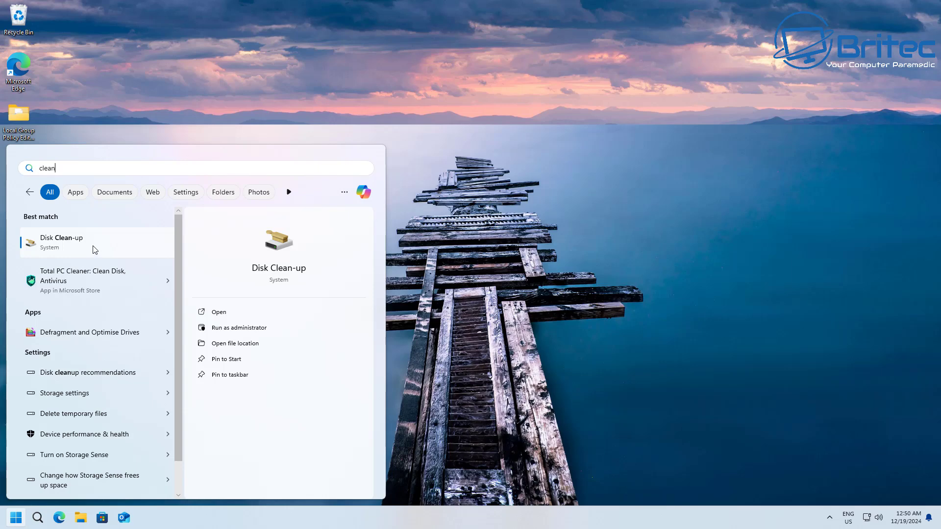
{"action": "left_click", "coordinate": [95, 250]}
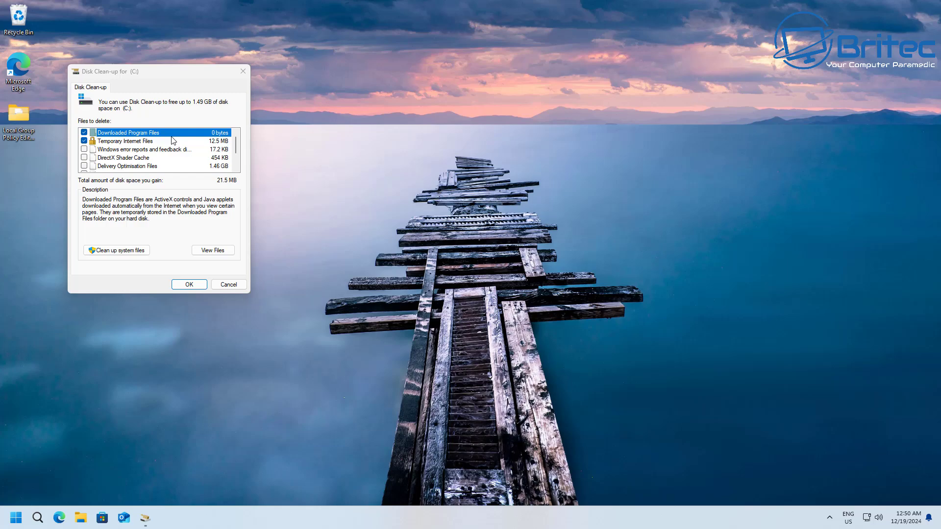
{"action": "left_click_drag", "start_coordinate": [153, 72], "coordinate": [410, 119]}
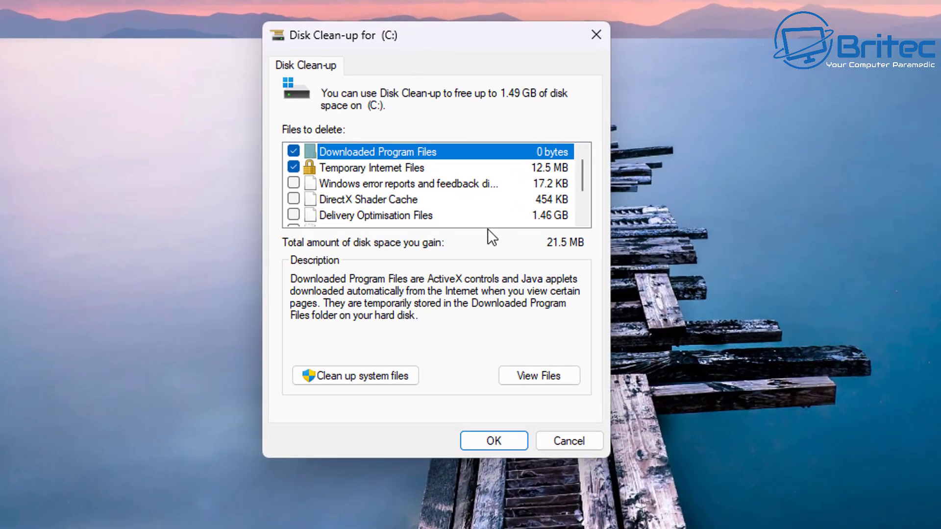
{"action": "left_click_drag", "start_coordinate": [580, 171], "coordinate": [584, 204]}
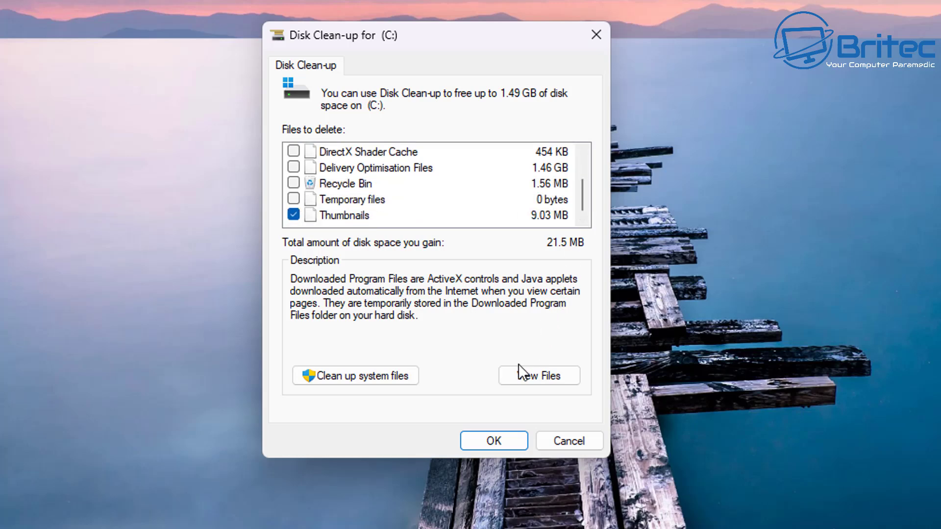
Rescan including system files and highlight Previous Windows installation(s) at 8.81 GB, leaving it unchecked.
{"action": "left_click", "coordinate": [392, 381]}
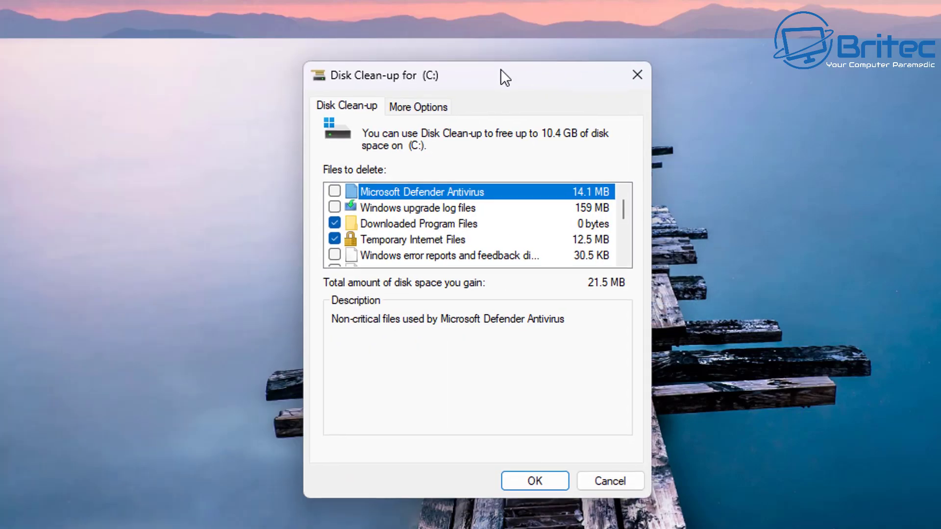
{"action": "left_click_drag", "start_coordinate": [501, 69], "coordinate": [514, 21]}
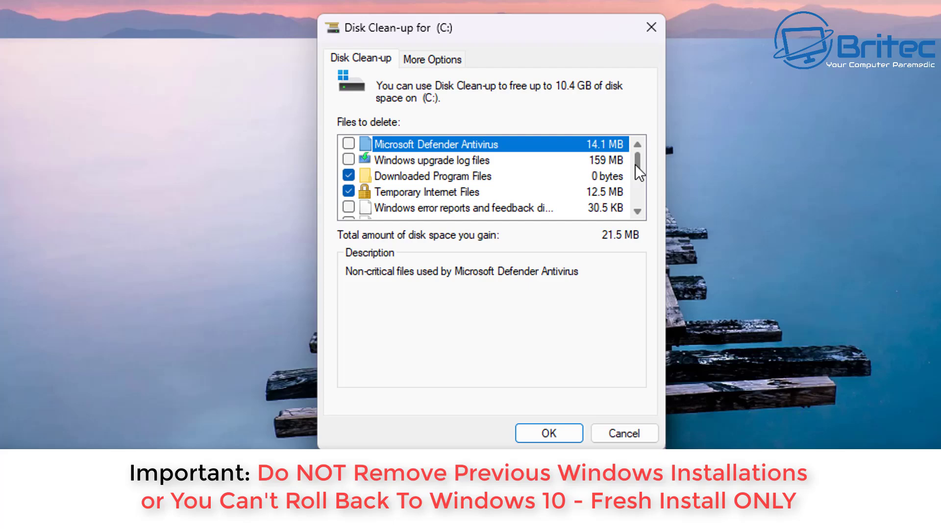
{"action": "left_click_drag", "start_coordinate": [635, 166], "coordinate": [644, 198]}
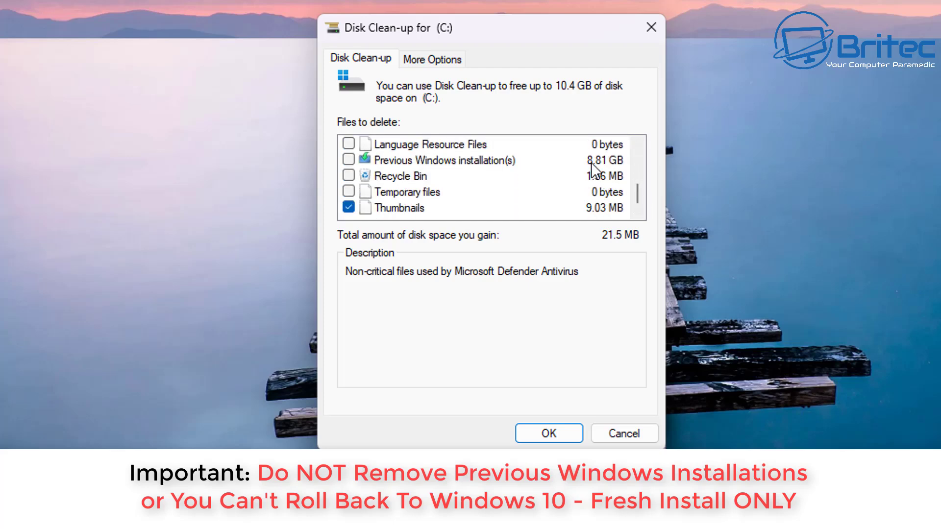
{"action": "left_click", "coordinate": [499, 163]}
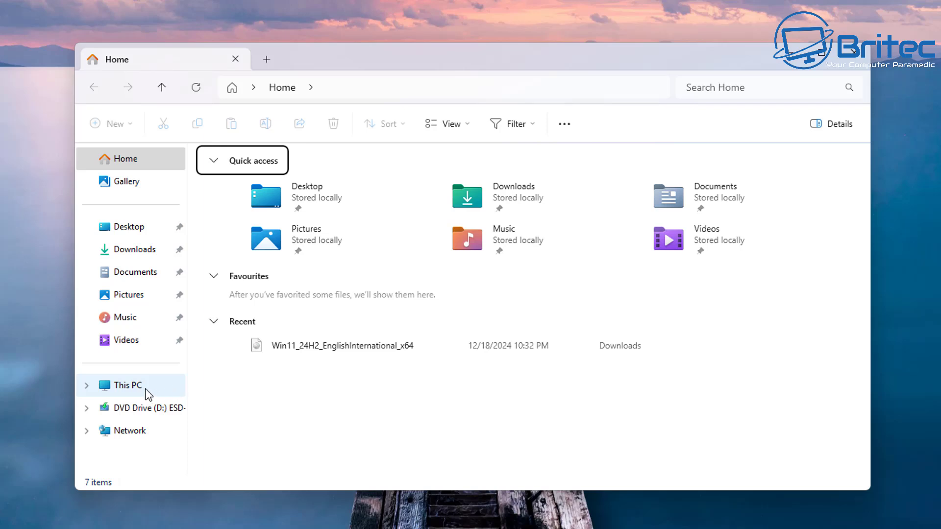
Confirm the Windows.old folder exists on Local Disk (C:) in File Explorer, then close Explorer.
{"action": "left_click", "coordinate": [146, 389]}
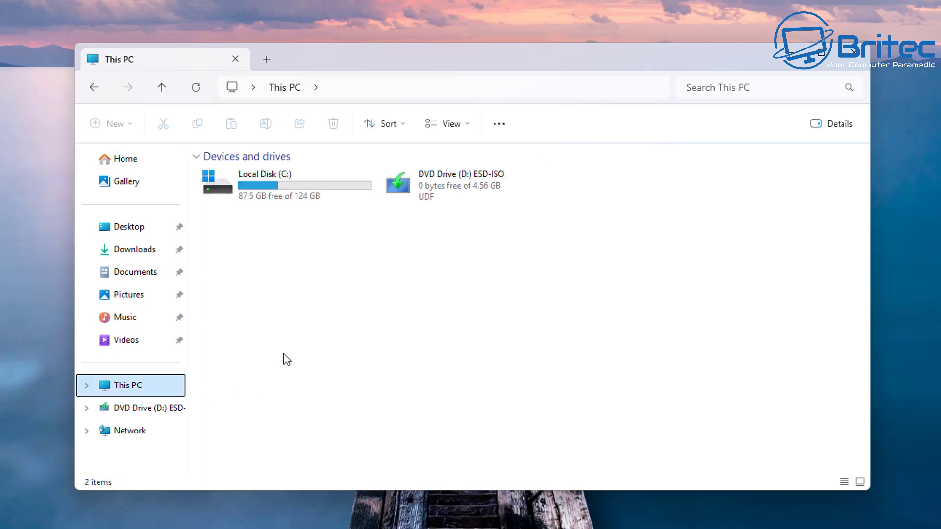
{"action": "double_click", "coordinate": [280, 204]}
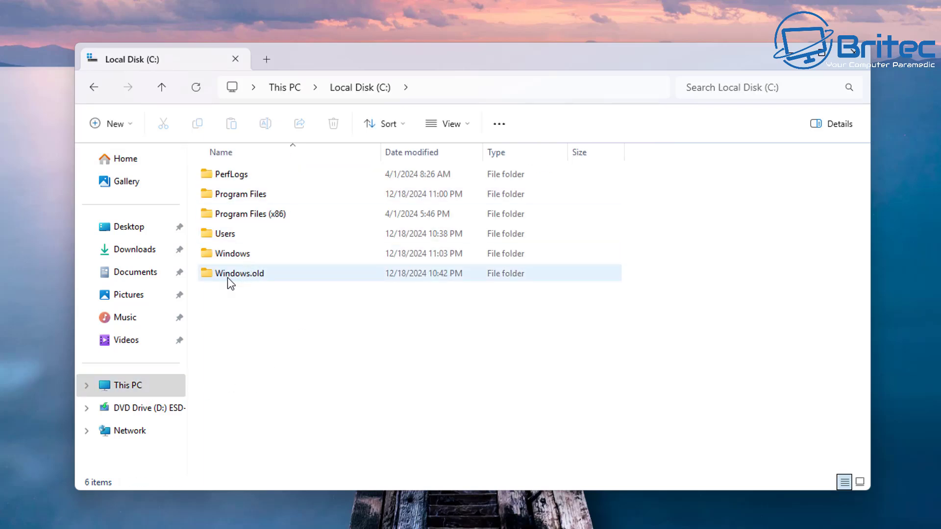
{"action": "left_click", "coordinate": [240, 280]}
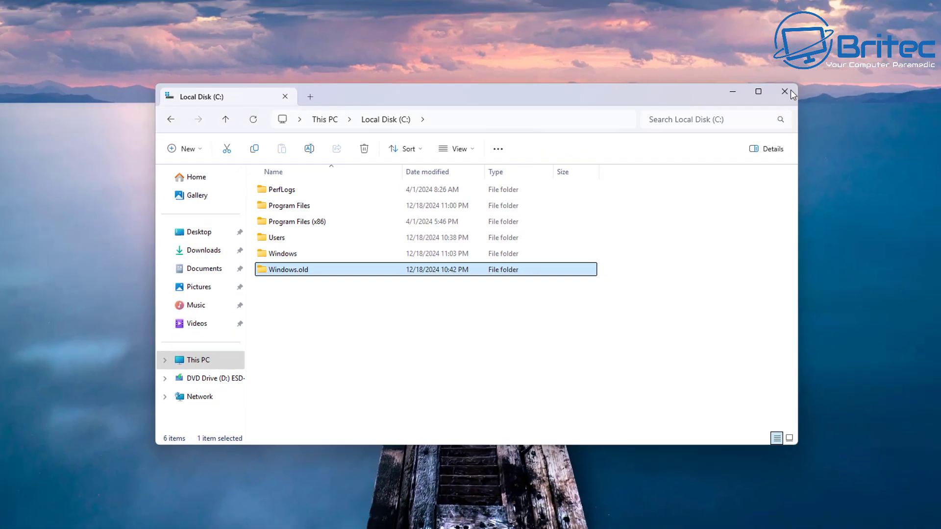
{"action": "left_click", "coordinate": [863, 58]}
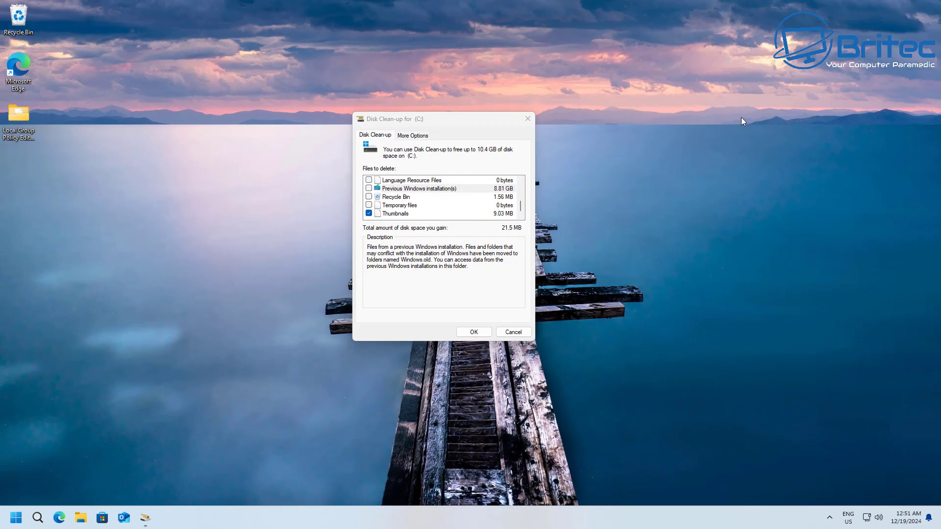
Dismiss Disk Clean-up with the X button so nothing is deleted and Windows.old stays.
{"action": "left_click", "coordinate": [526, 124]}
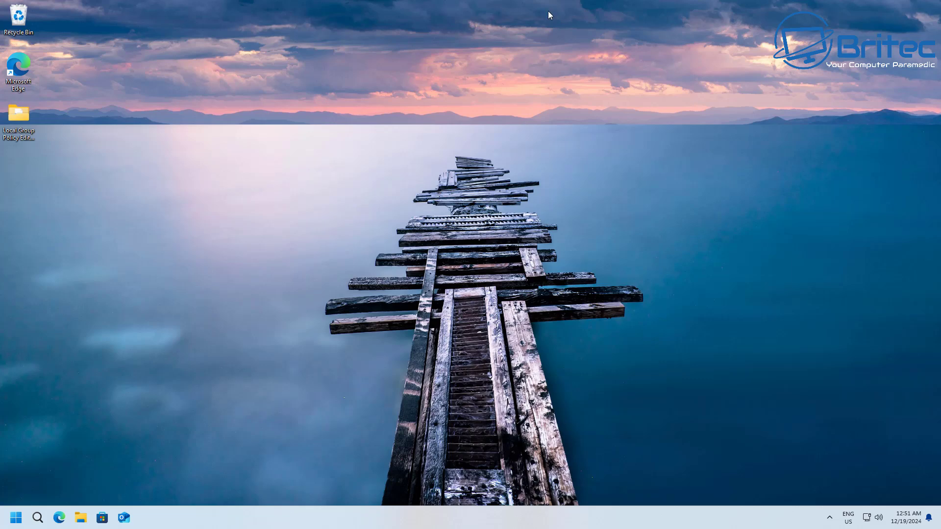